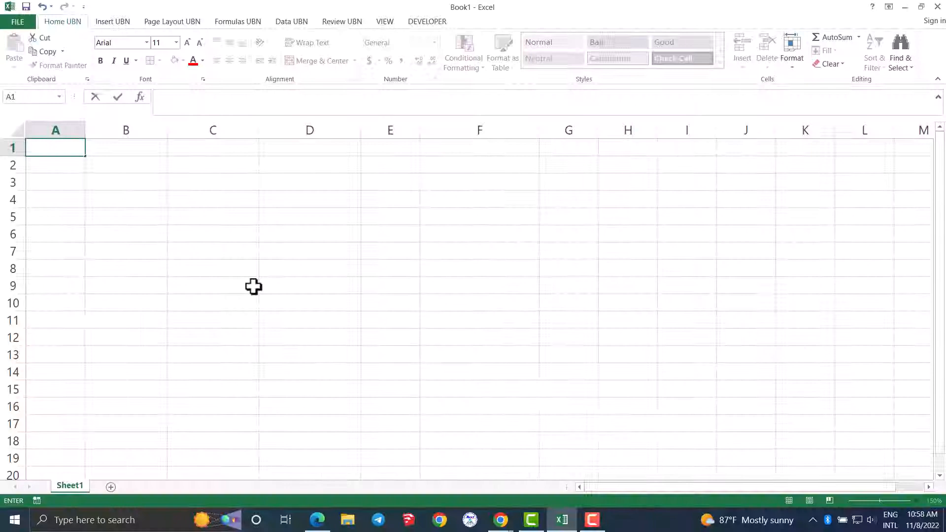
- Enter the column titles Nº, Date and Name of Product in cells A1 to C1
text(N)
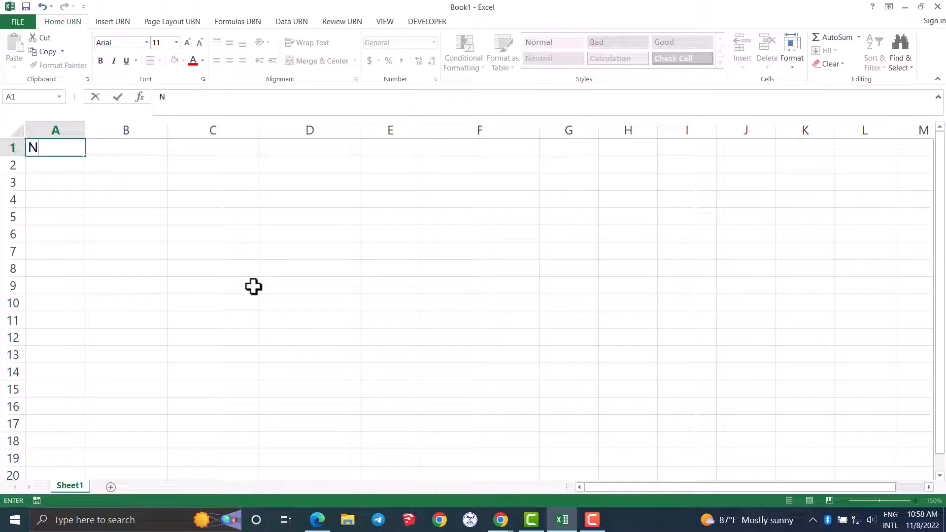
text(º)
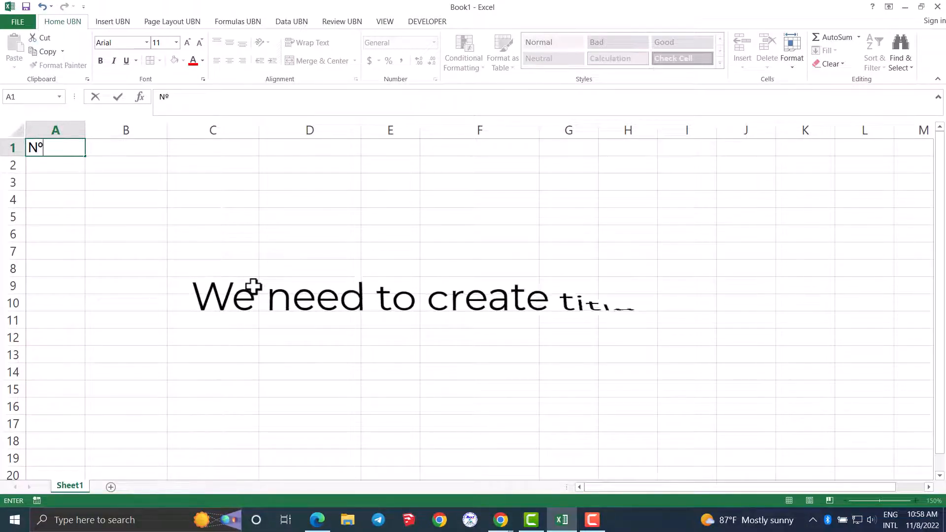
key(ctrl+Return)
key(Tab)
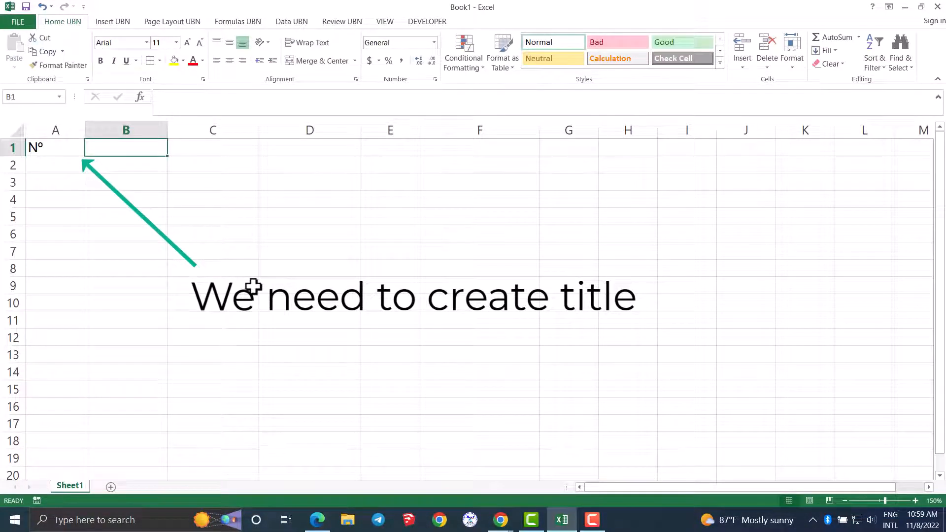
text(Date)
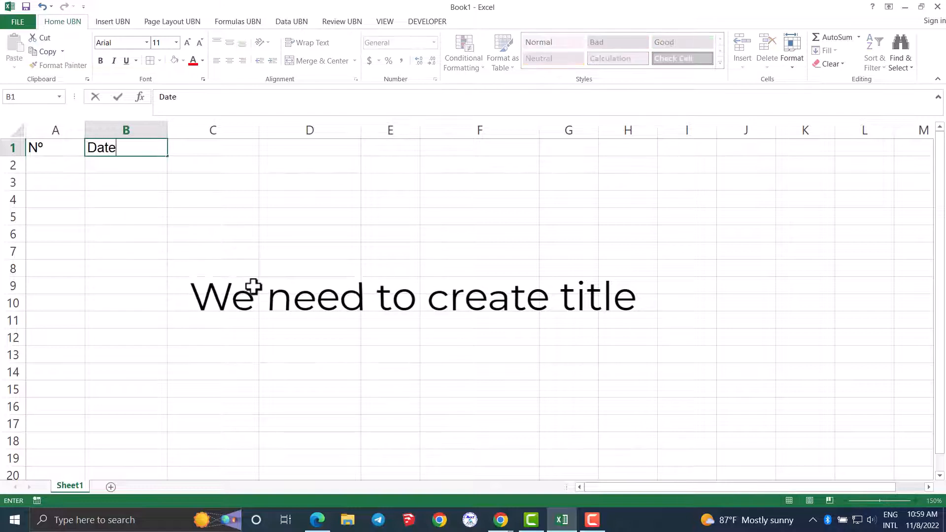
key(Tab)
text(Na)
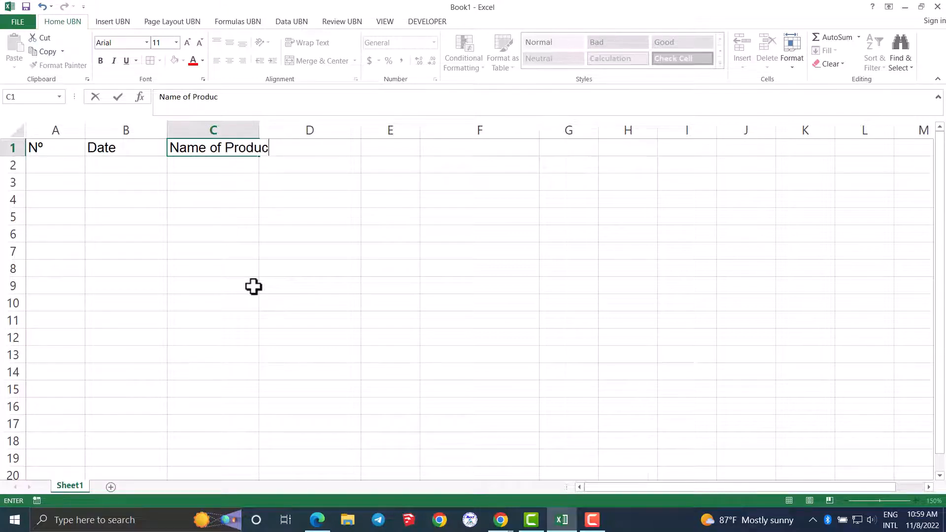
key(Tab)
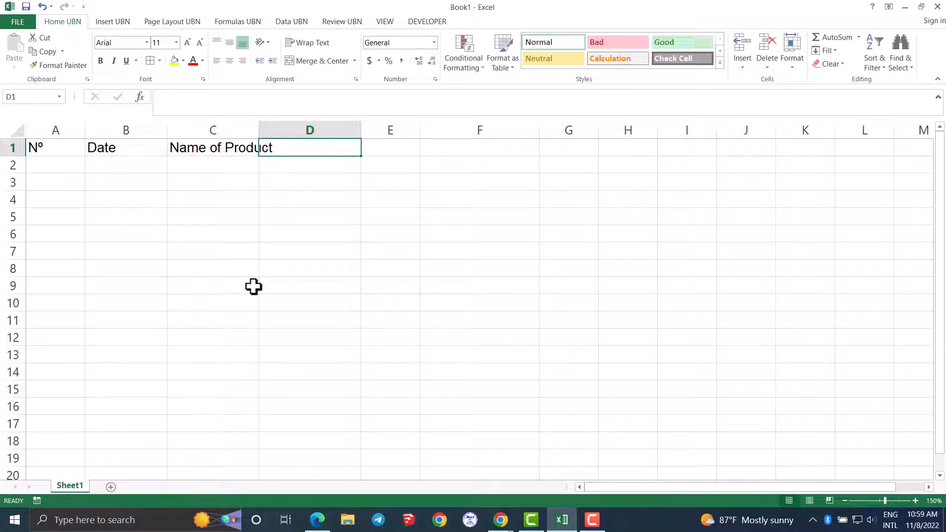
- Enter the column titles Number, Price, Typ of Product and Total in cells D1 to G1
text(Number)
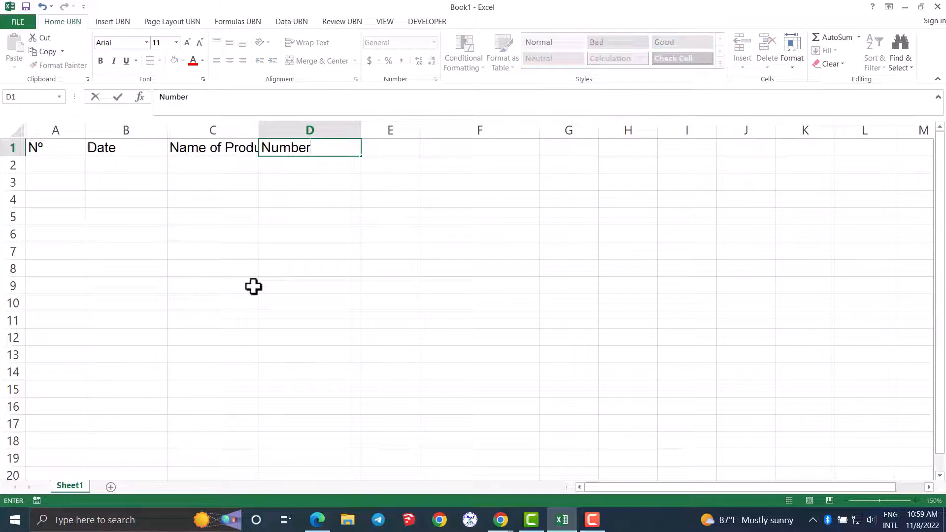
key(Tab)
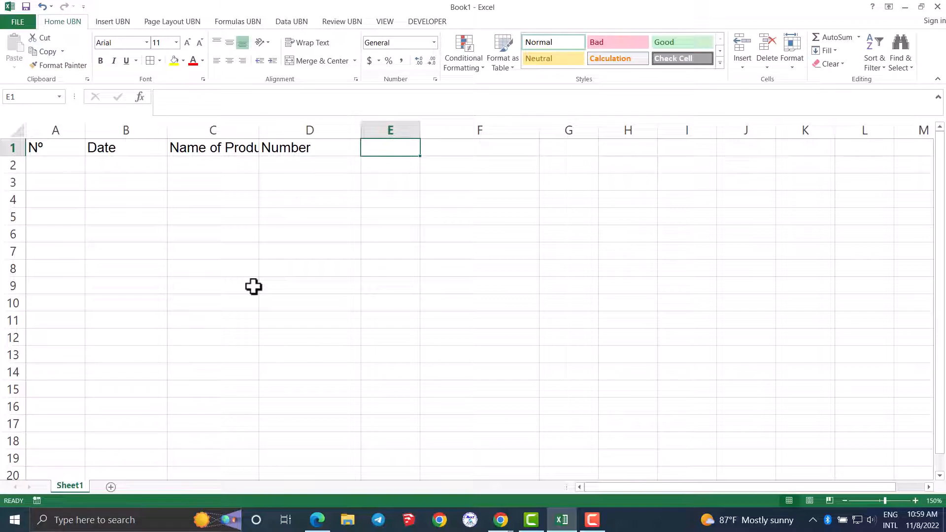
text(Price)
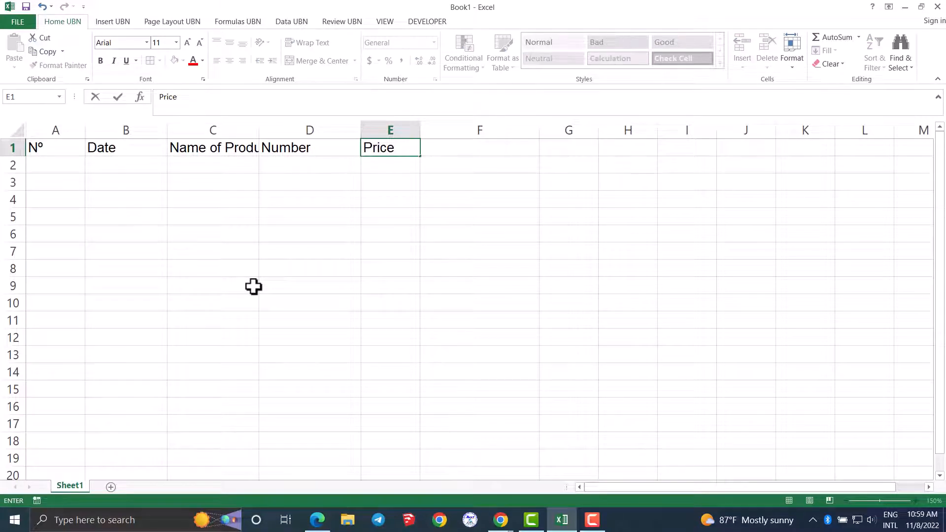
key(Tab)
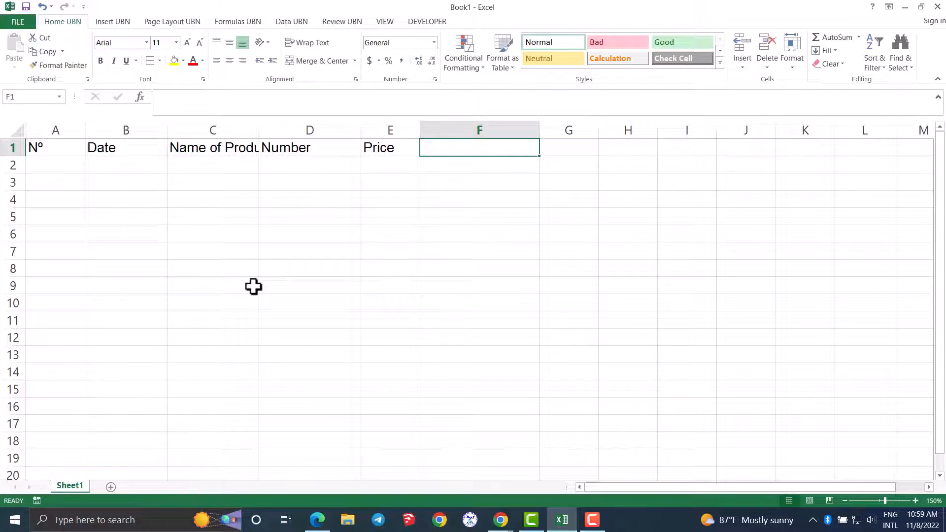
text(Typ of Product)
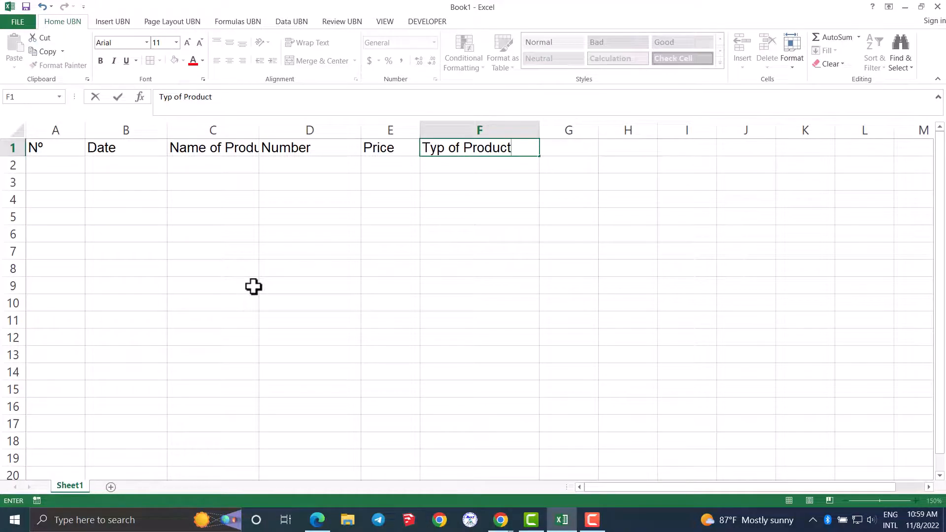
key(Tab)
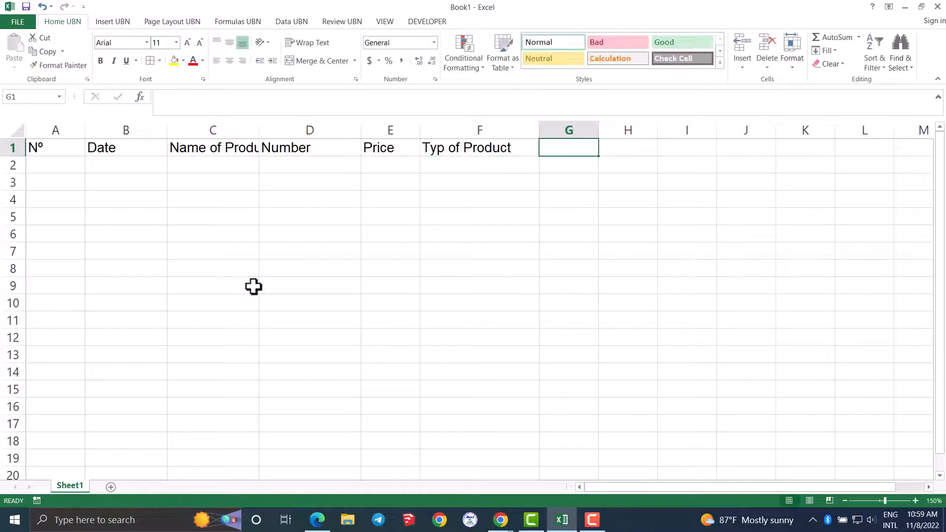
text(Total)
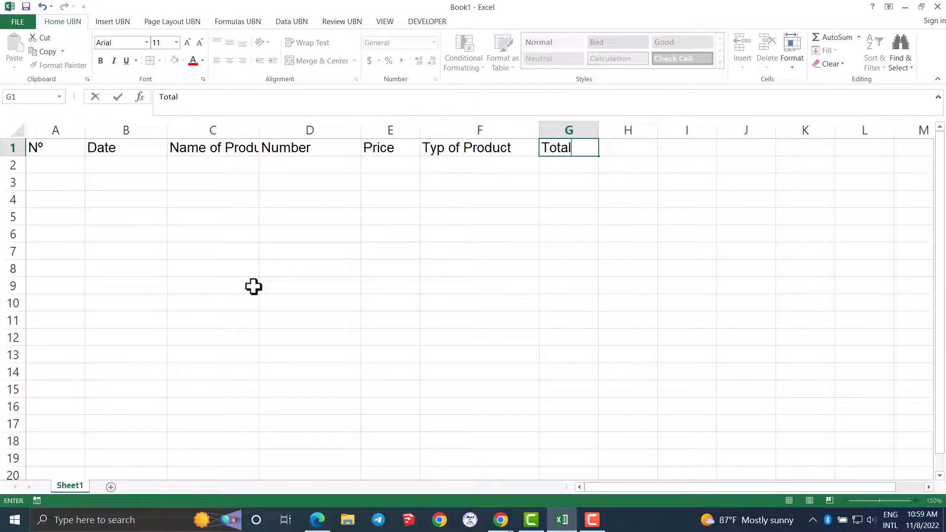
key(Return)
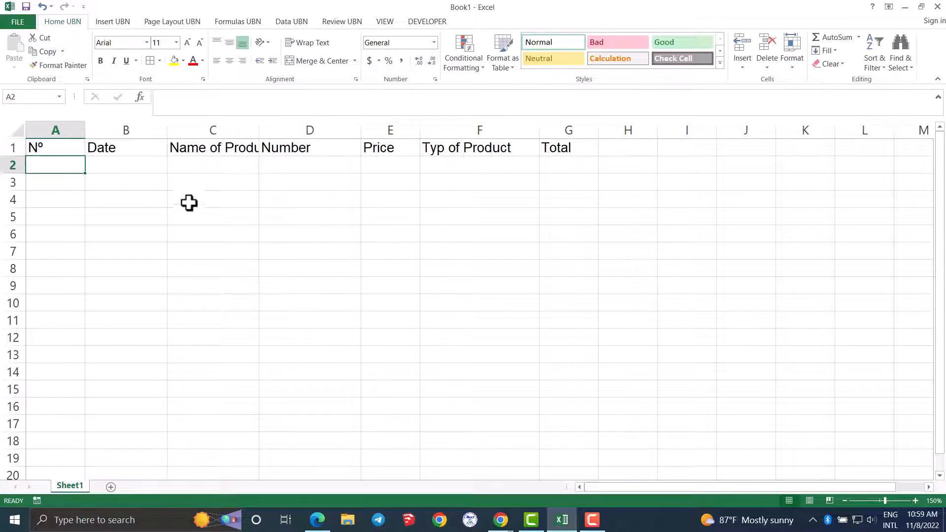
- Centre the contents of the whole sheet horizontally and widen column C to fit the Name of Product title
key(ctrl+a)
click(229, 61)
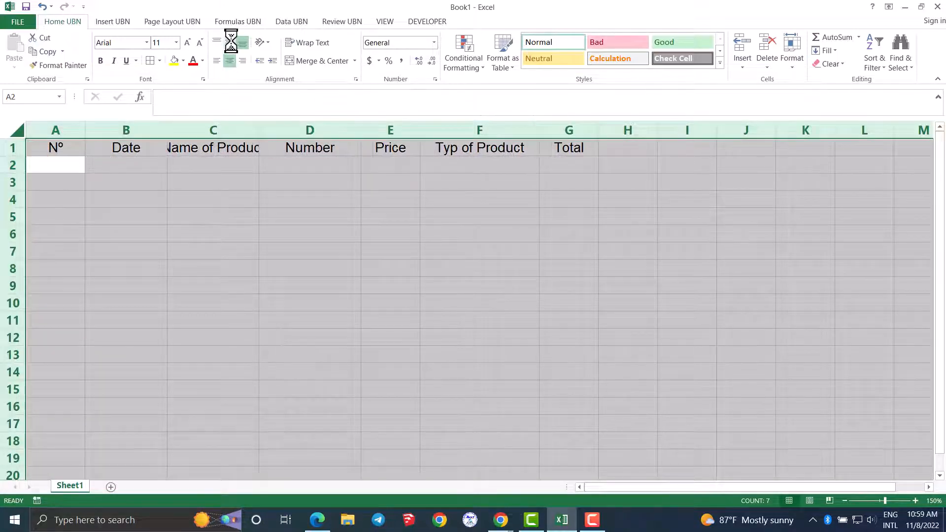
click(253, 235)
drag(258, 130, 276, 128)
click(308, 254)
- Apply borders around every cell in the range A1:G6
drag(59, 145, 573, 232)
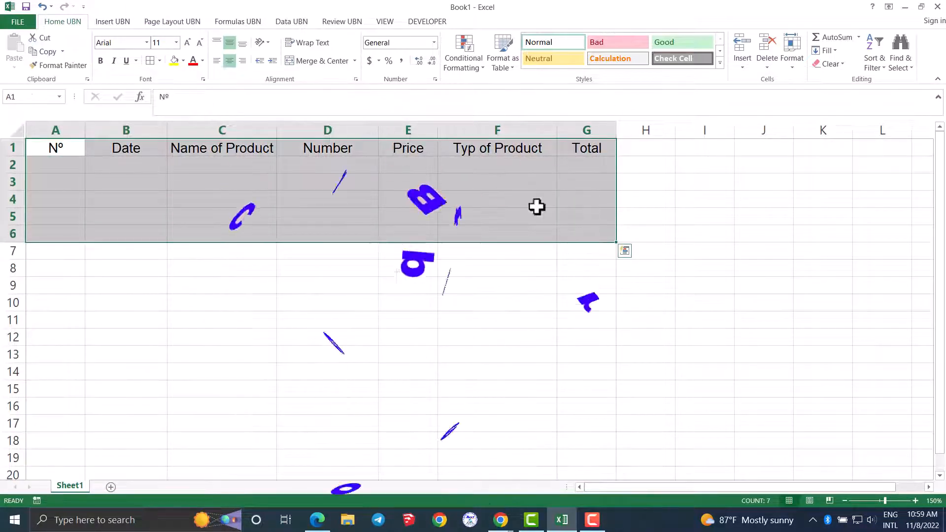
click(150, 60)
click(158, 344)
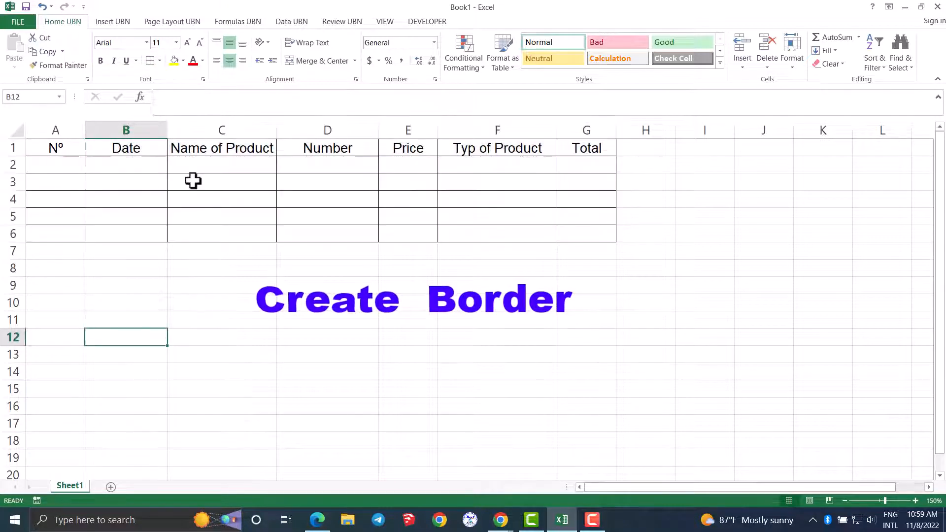
- Enter the formula =IF(B2="","",1) in cell A2 under Nº
click(62, 164)
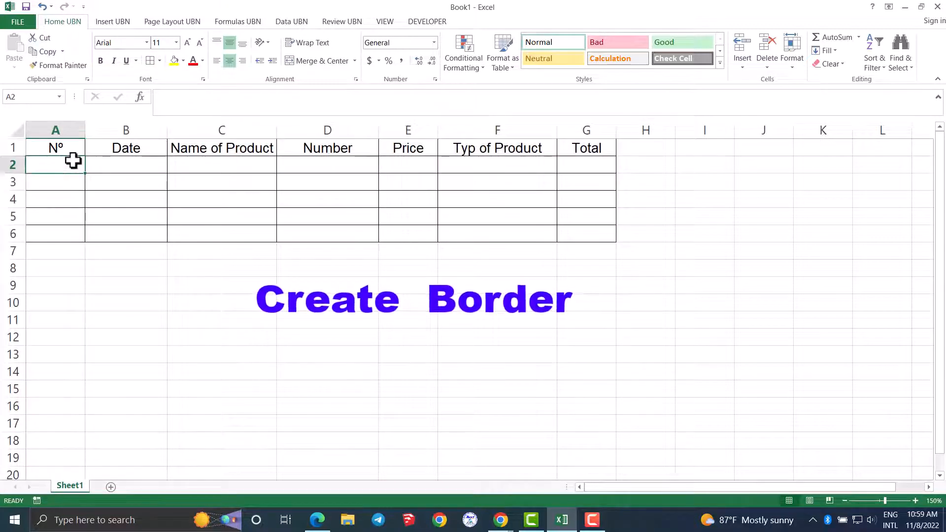
click(125, 163)
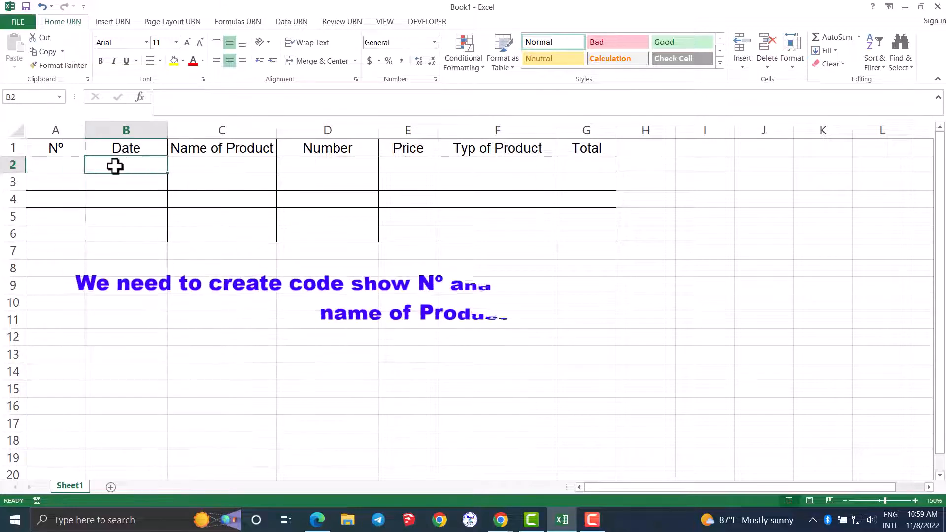
click(227, 166)
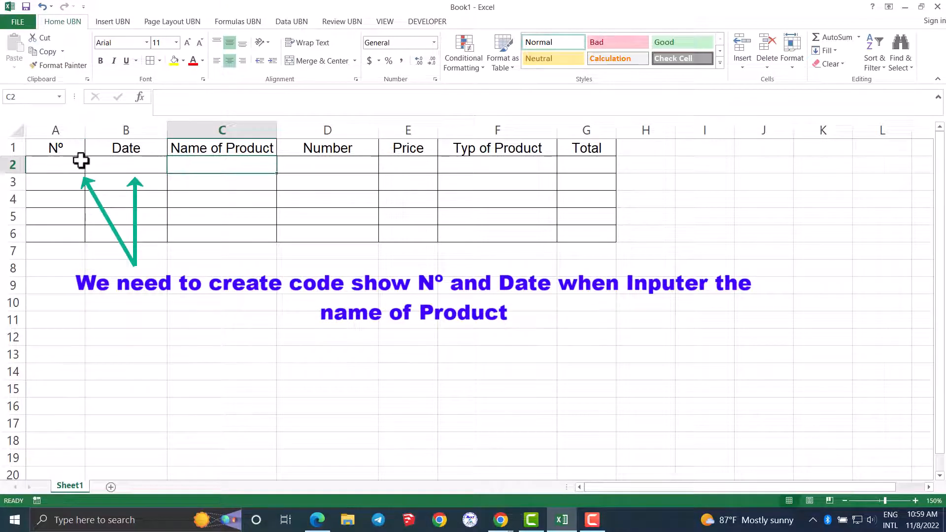
click(59, 170)
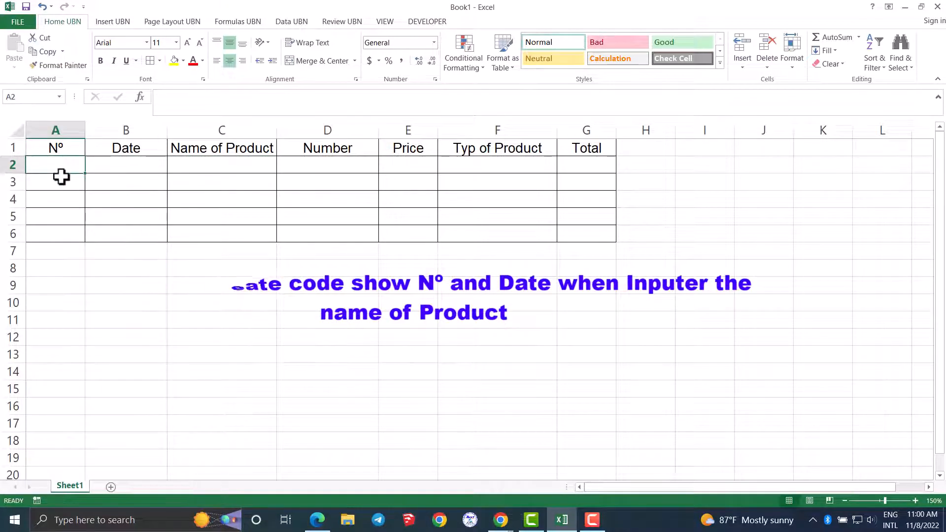
text(=)
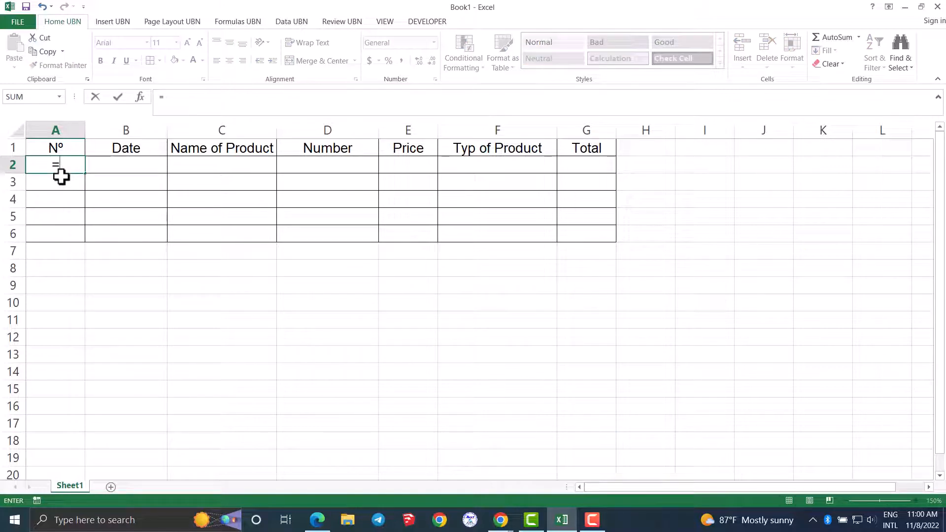
text(if)
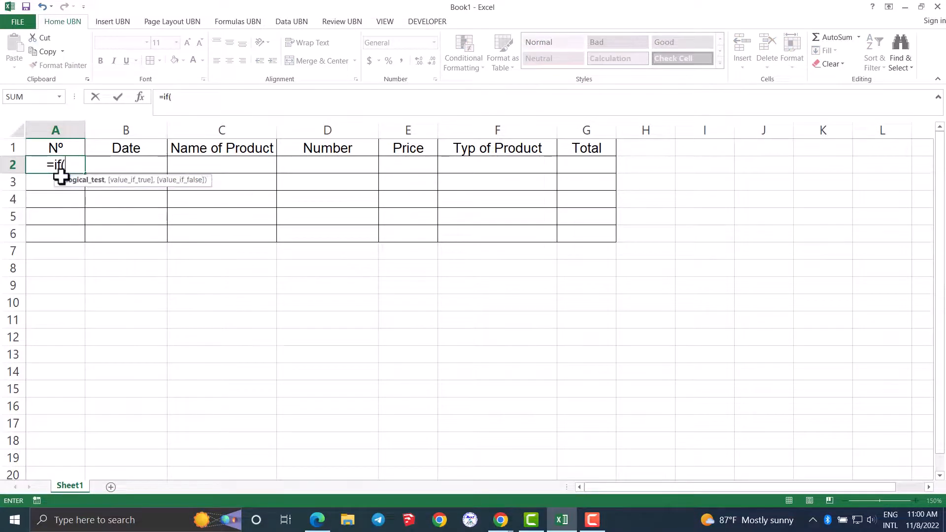
text(()
click(122, 164)
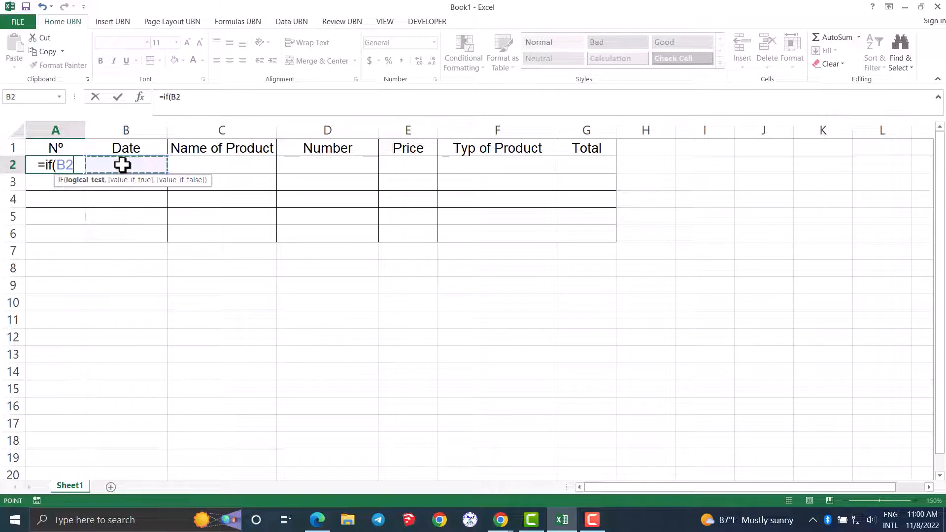
text(="")
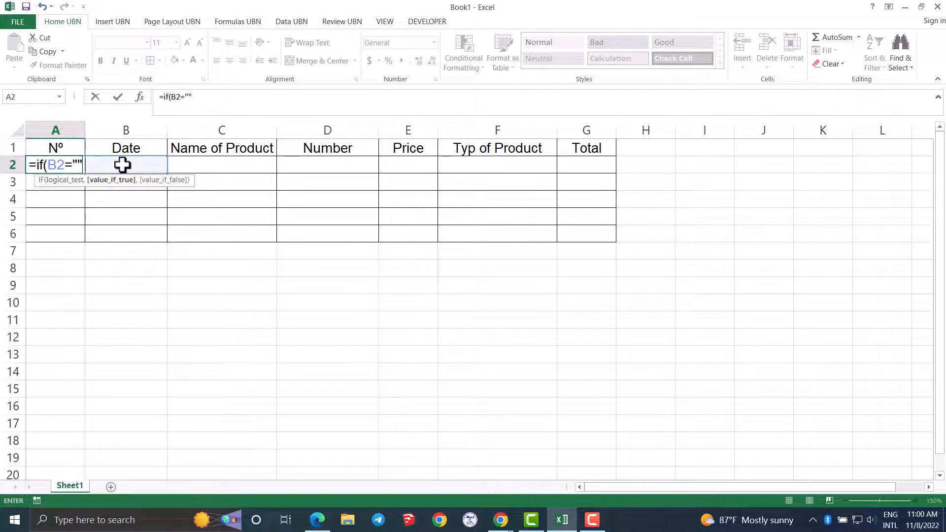
text(,"",1)
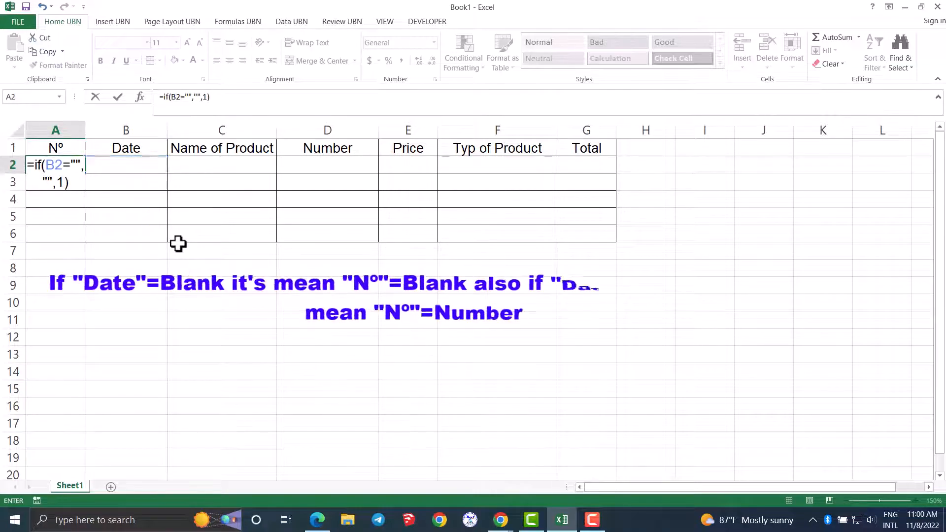
key(Return)
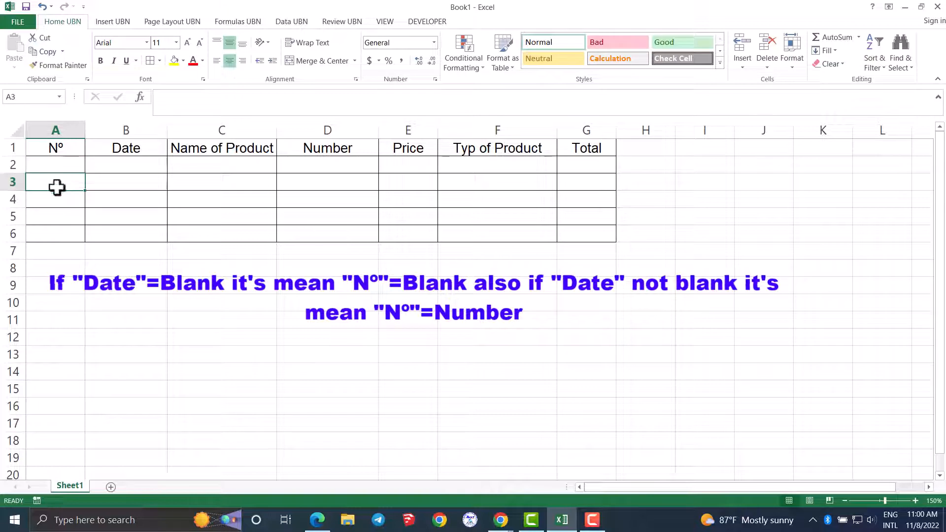
- Copy the A2 formula down to A3 and change the copy to =IF(B3="","",A2+1)
click(60, 164)
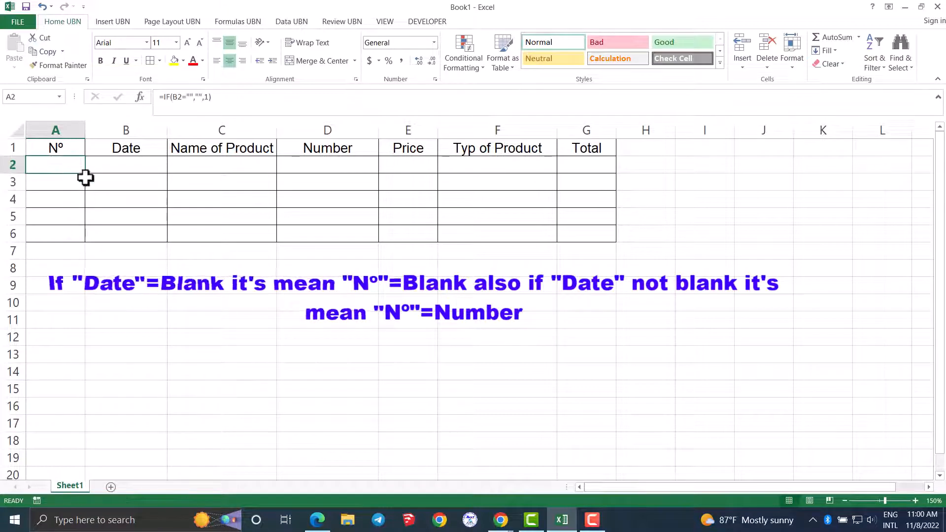
drag(86, 172, 87, 190)
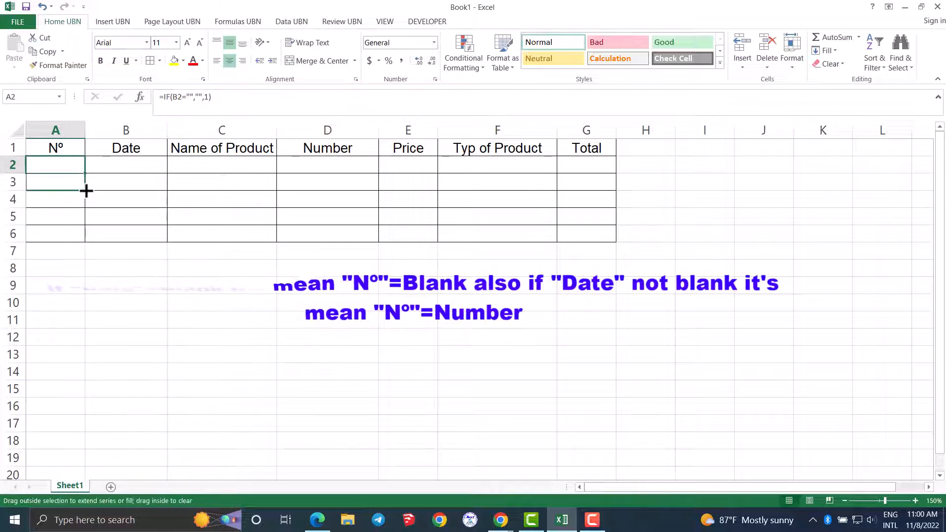
click(61, 183)
click(209, 98)
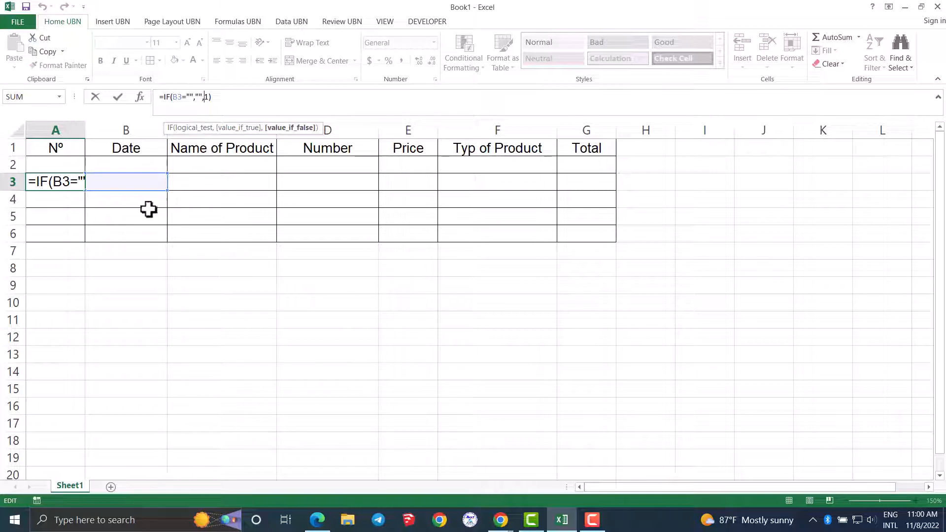
click(54, 164)
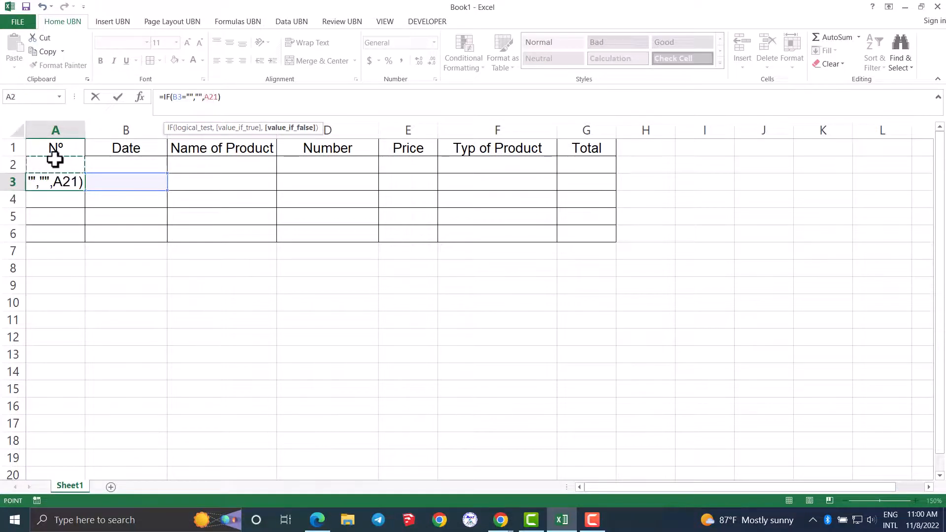
text(+)
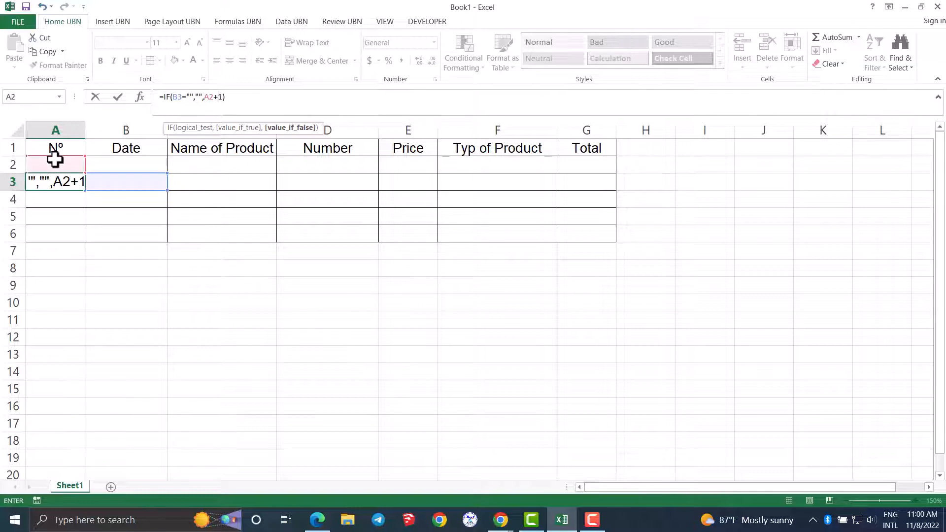
key(Return)
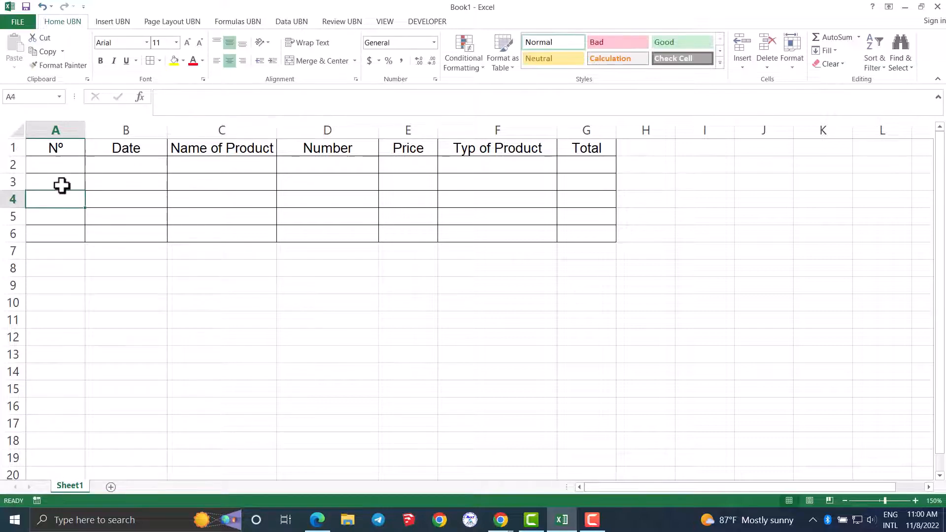
- Fill the A3 numbering formula down to A6 and check the copied formulas in A4 and A5
click(62, 182)
drag(87, 194, 85, 242)
click(54, 198)
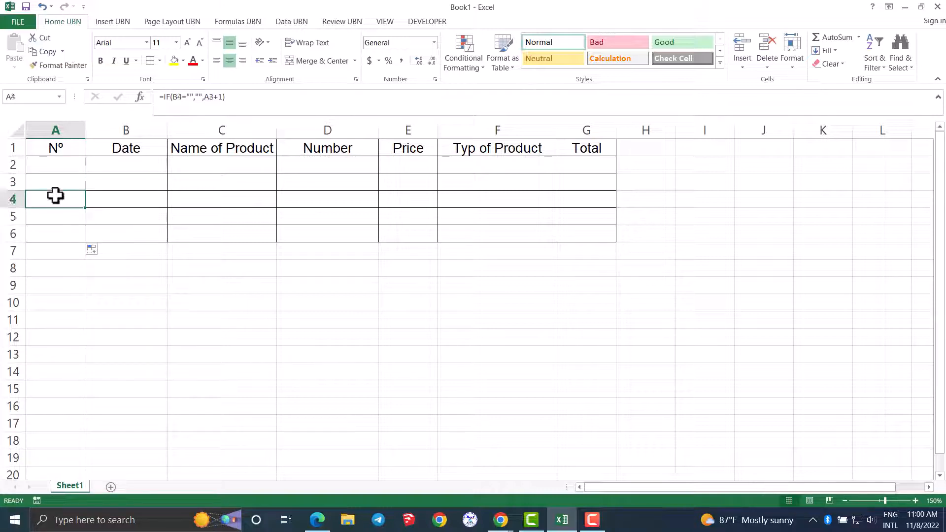
click(57, 213)
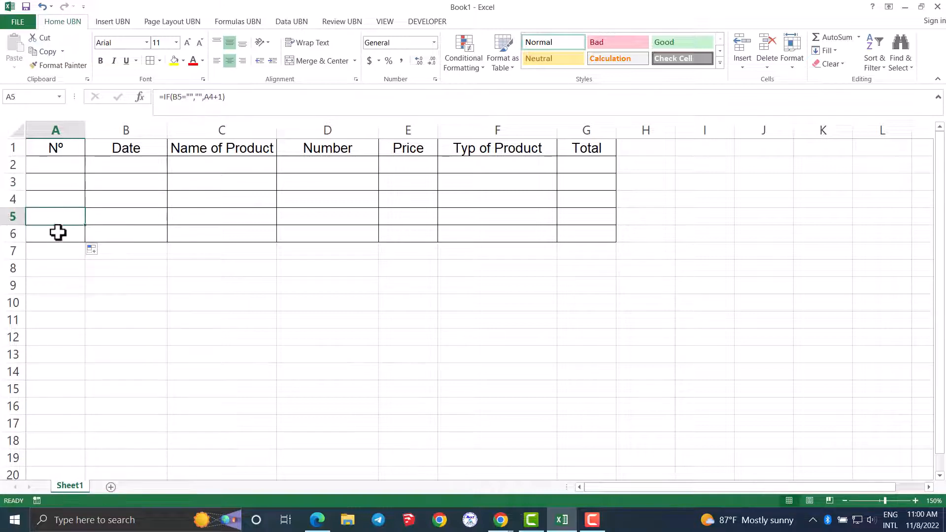
- Enter the formula =IF(C2="","",TODAY()) in cell B2 under Date
click(57, 235)
click(79, 285)
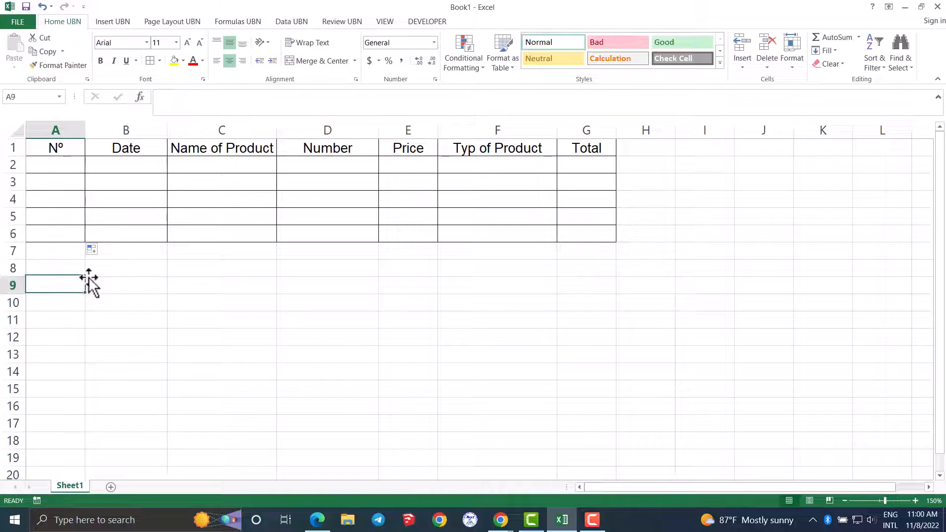
click(127, 165)
text(=)
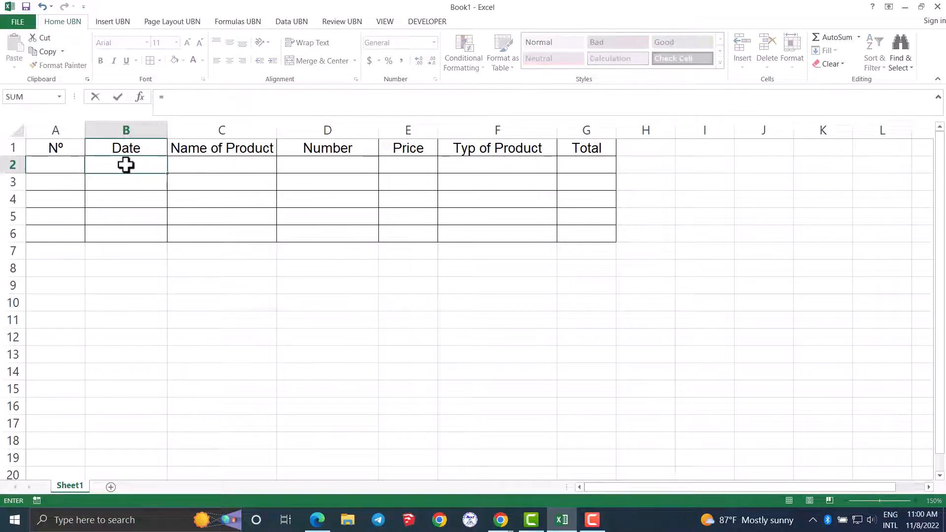
text(if()
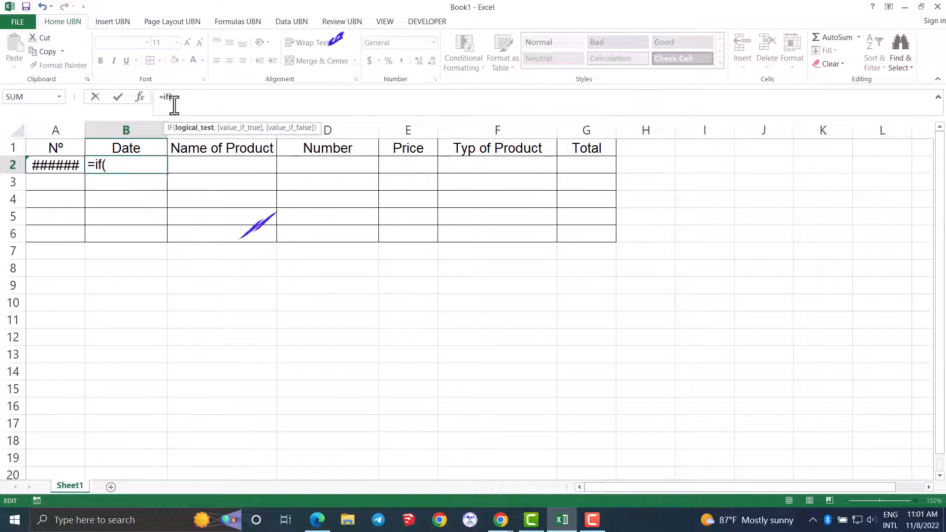
click(200, 159)
text(=)
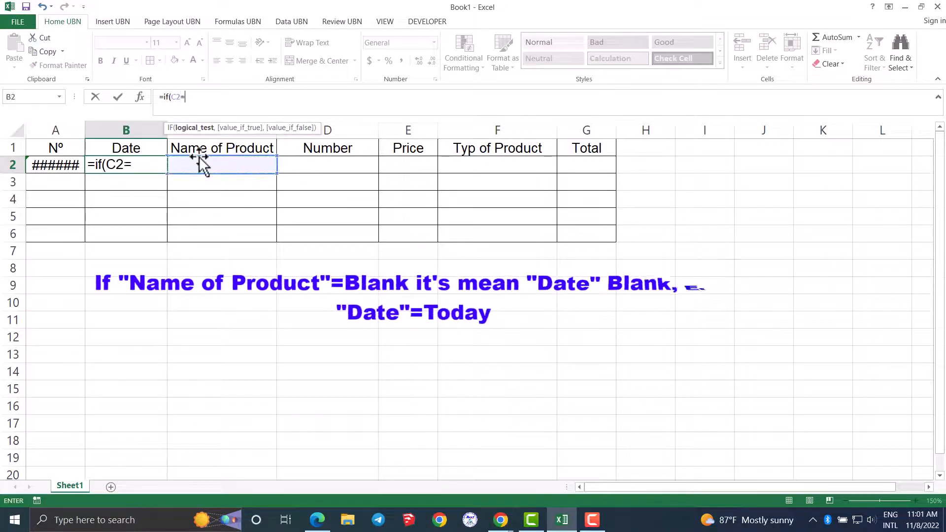
text("","",)
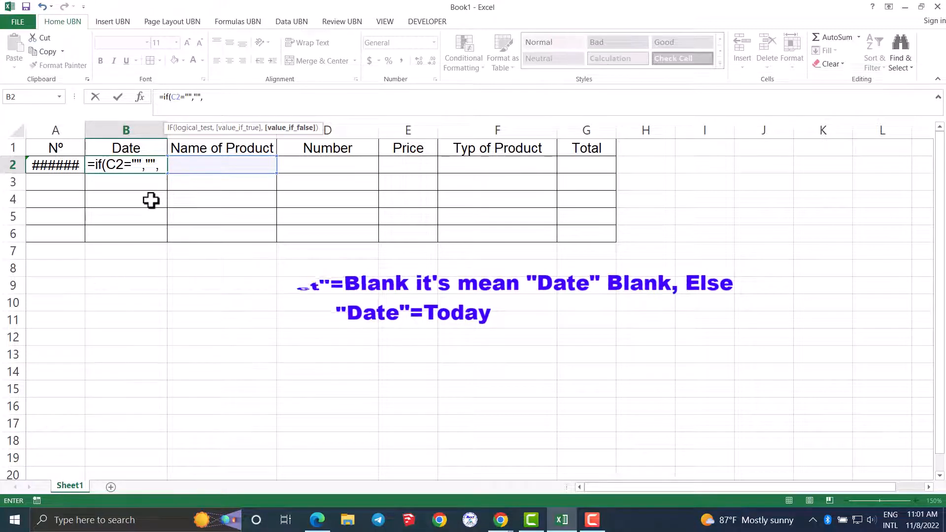
text(today)
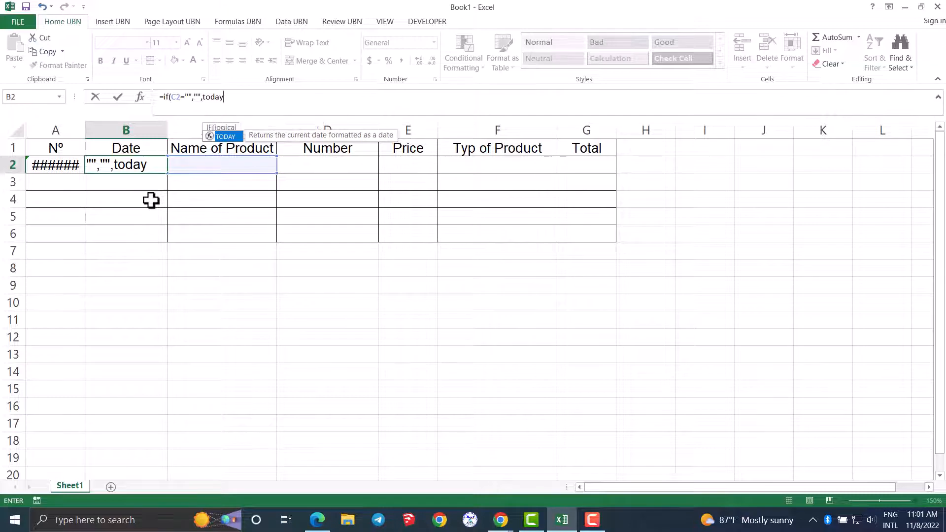
text(())
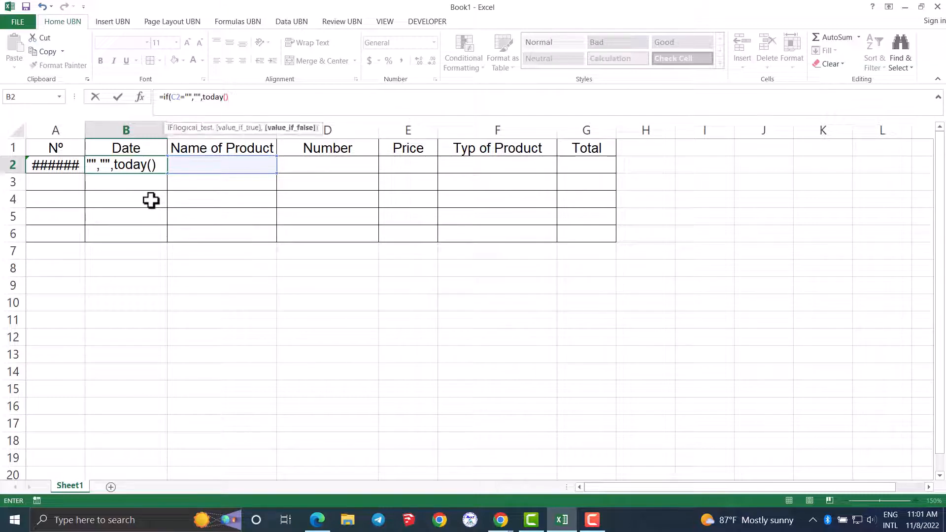
key(Return)
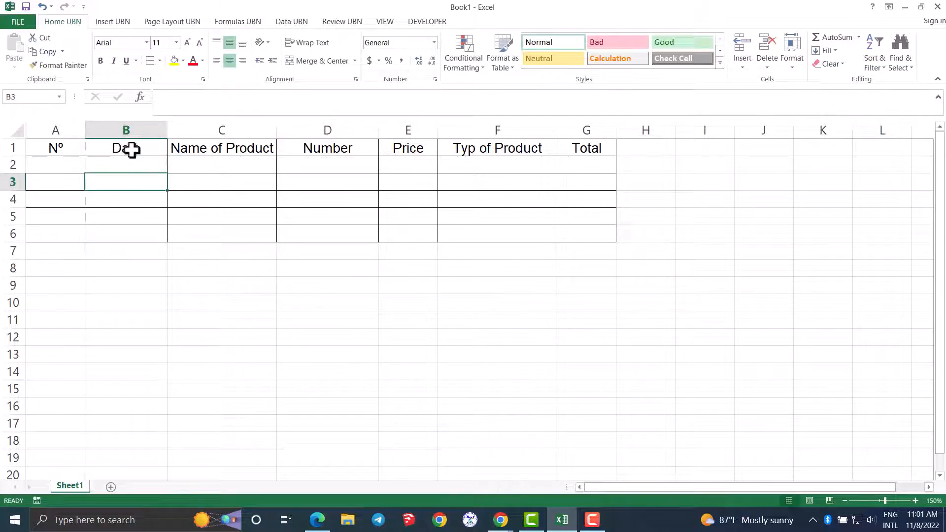
- Fill the B2 date formula down through B6
click(143, 170)
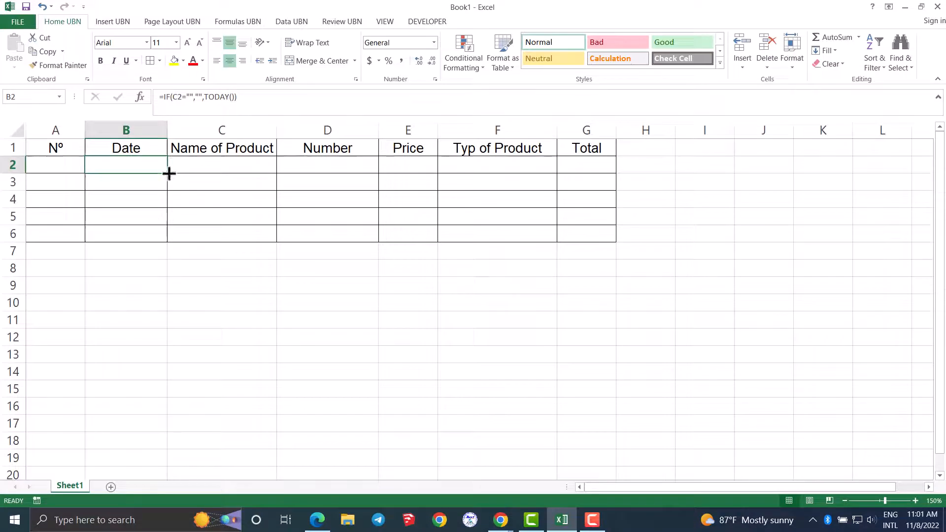
drag(169, 173, 169, 244)
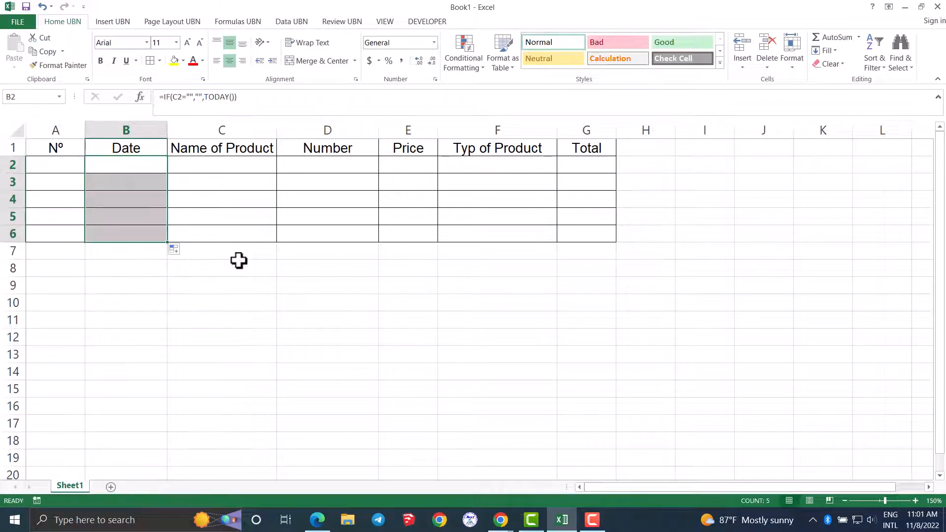
click(238, 260)
- Apply the Accounting number format to the Price cells E2:E6
click(309, 162)
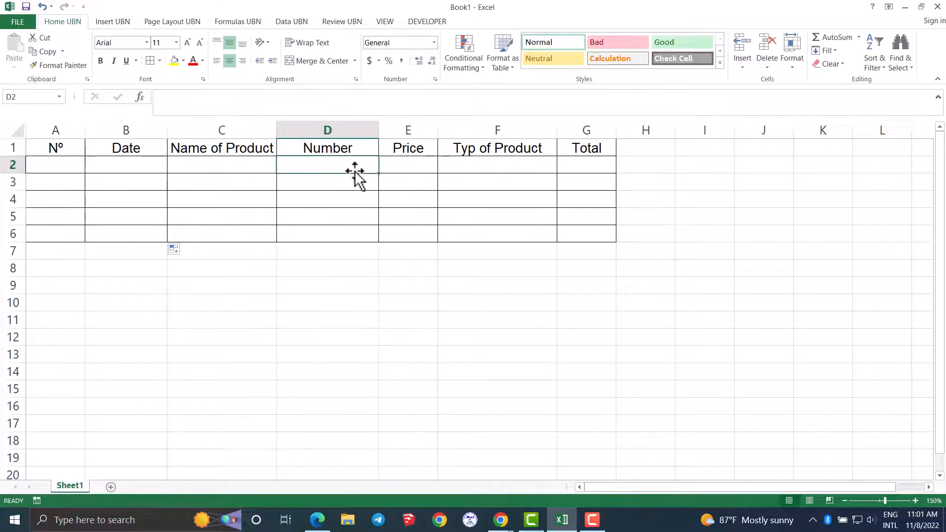
drag(398, 163, 406, 238)
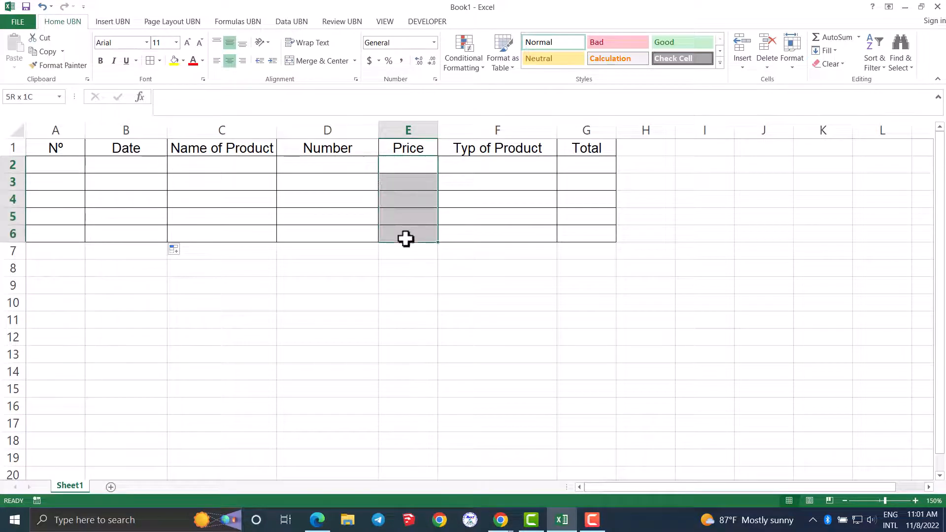
click(367, 61)
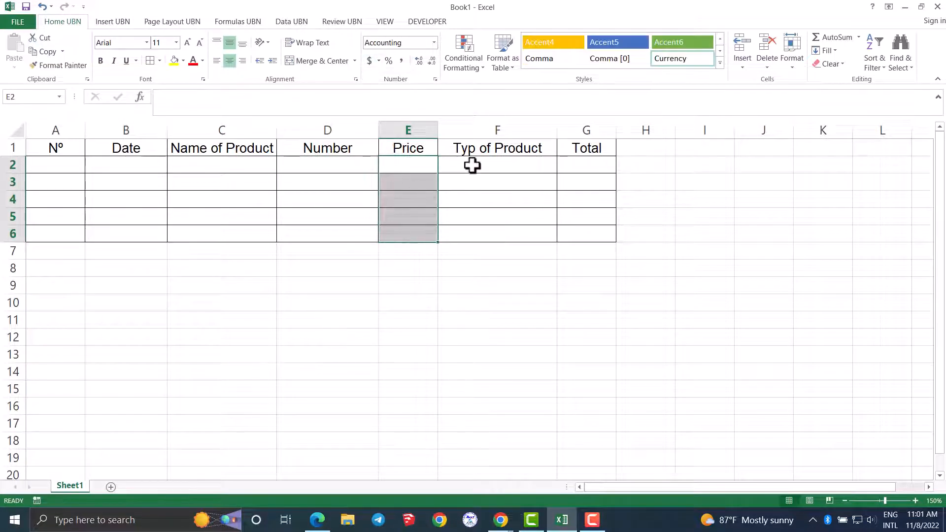
- Add list data validation with an in-cell dropdown to the Typ of Product cells F2:F6, starting the source list with Beer
drag(472, 166, 475, 226)
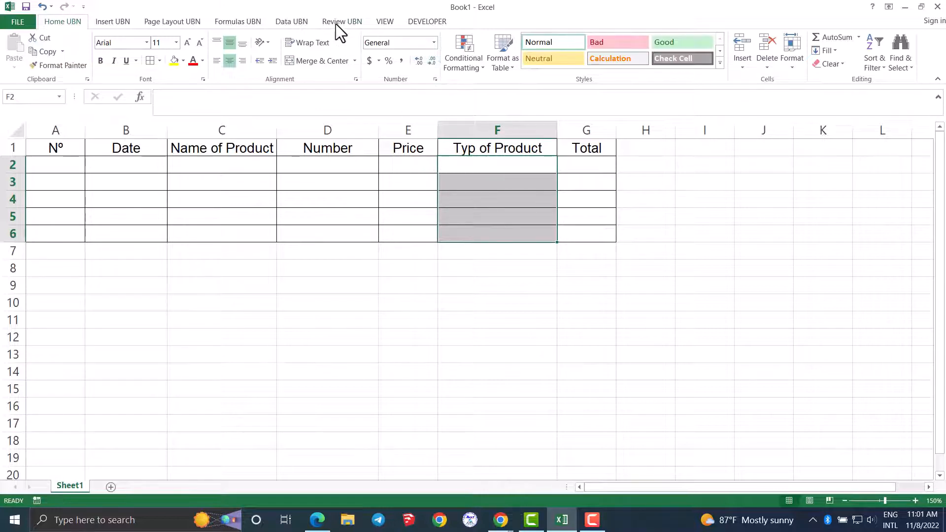
click(294, 20)
click(486, 68)
click(502, 84)
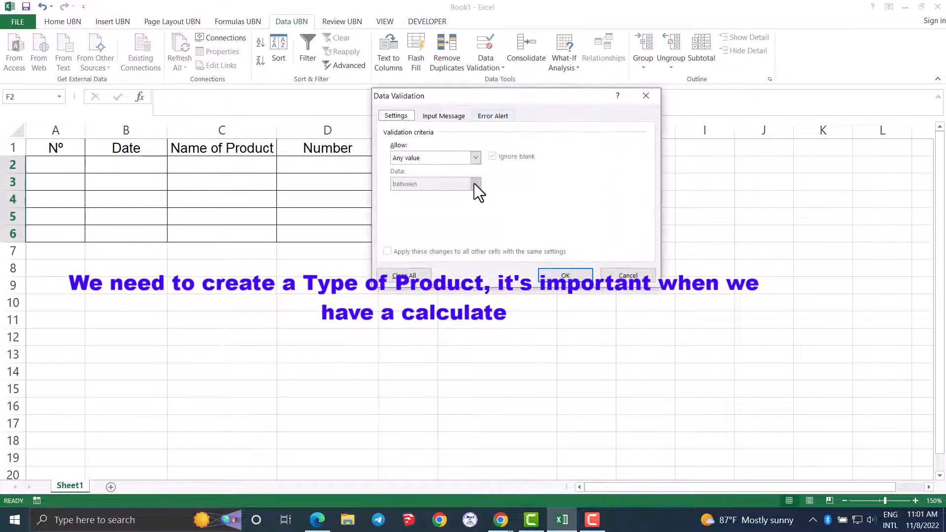
click(476, 158)
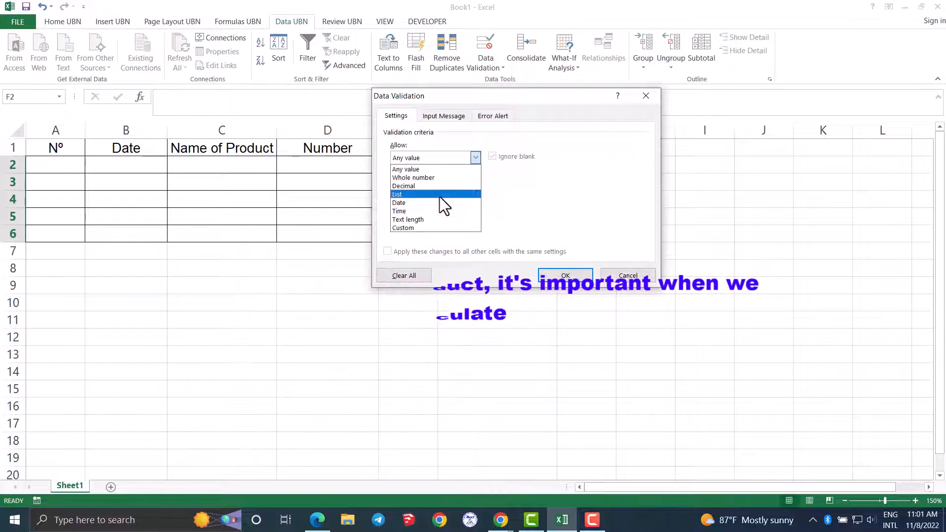
click(440, 197)
click(420, 209)
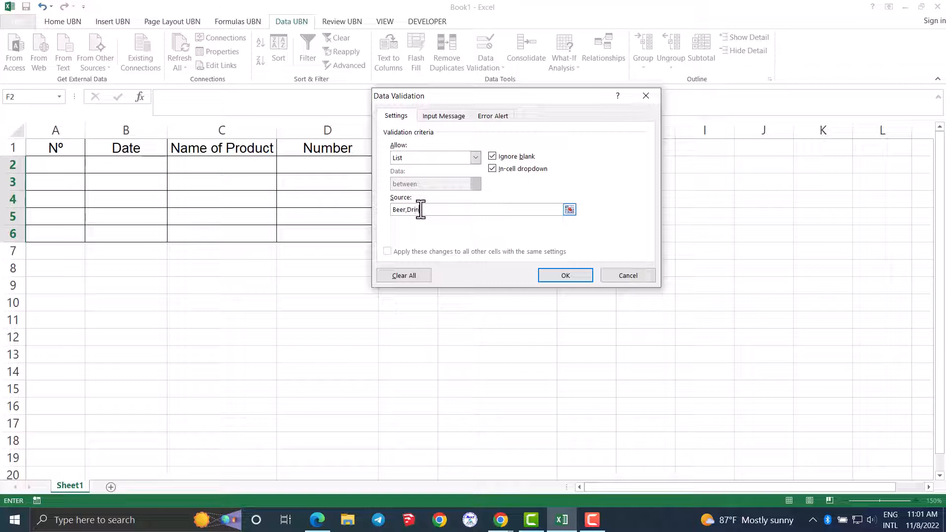
click(545, 276)
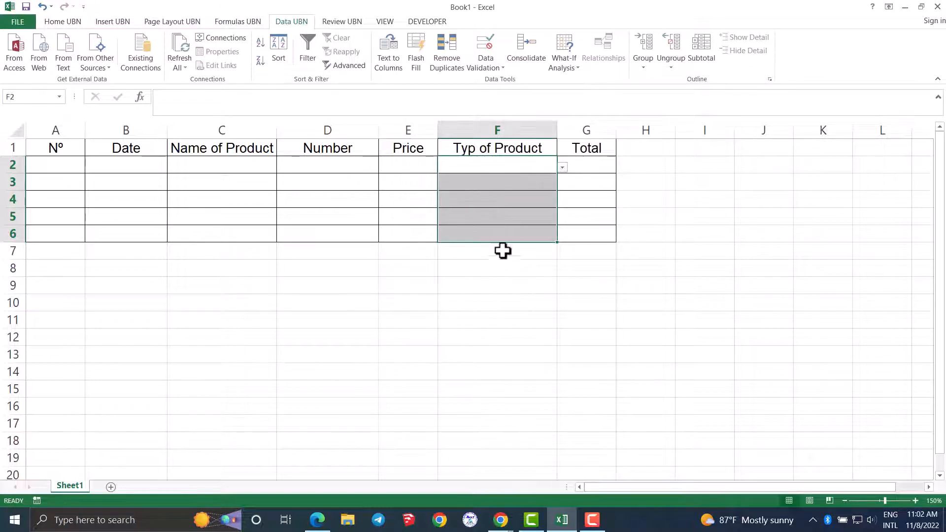
click(507, 285)
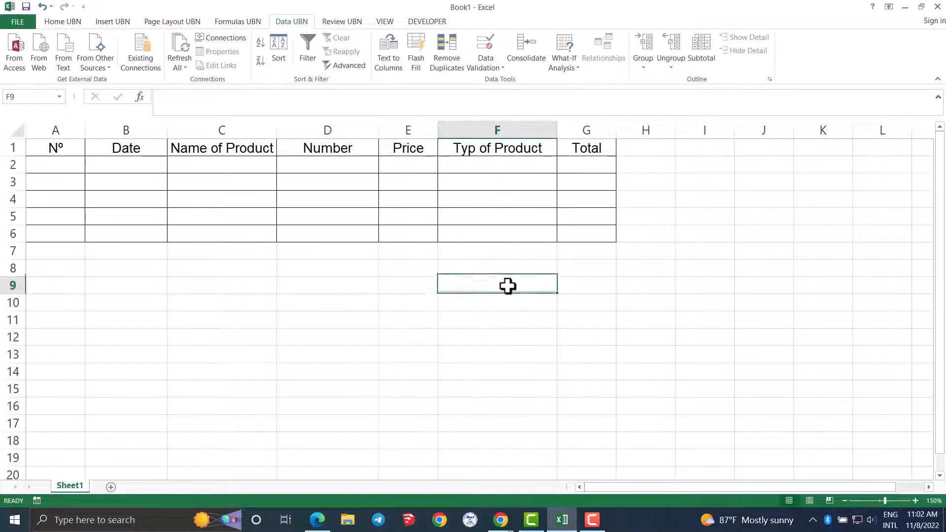
- Enter the formula =IF(D2="","",D2*E2) in cell G2 under Total
click(576, 167)
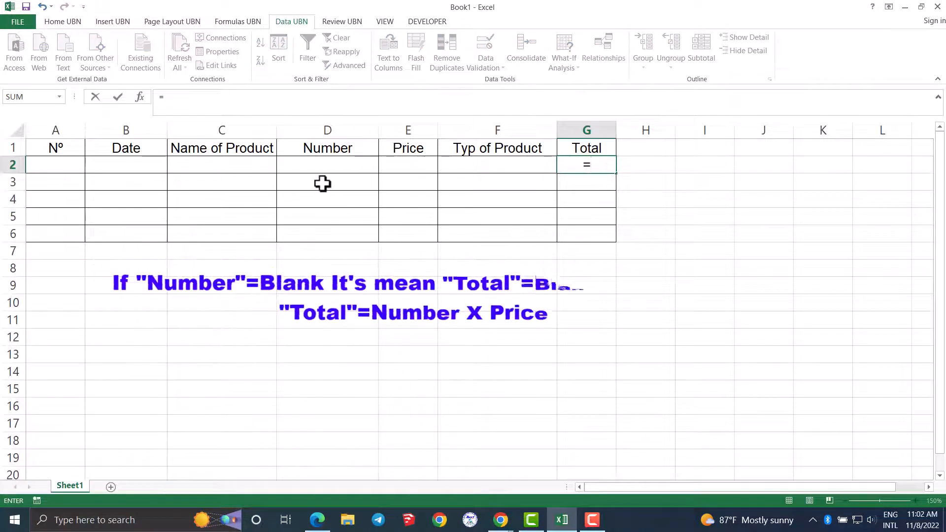
text(=)
click(313, 167)
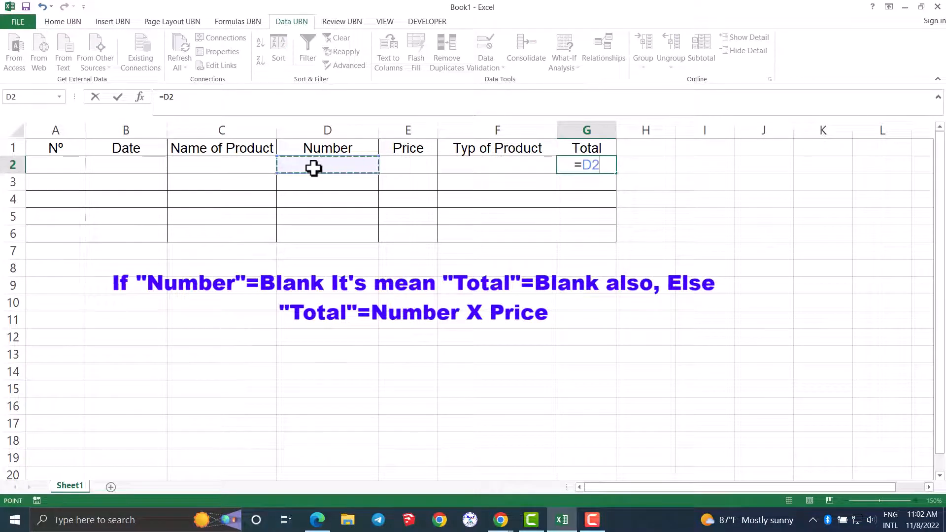
key(BackSpace)
key(BackSpace)
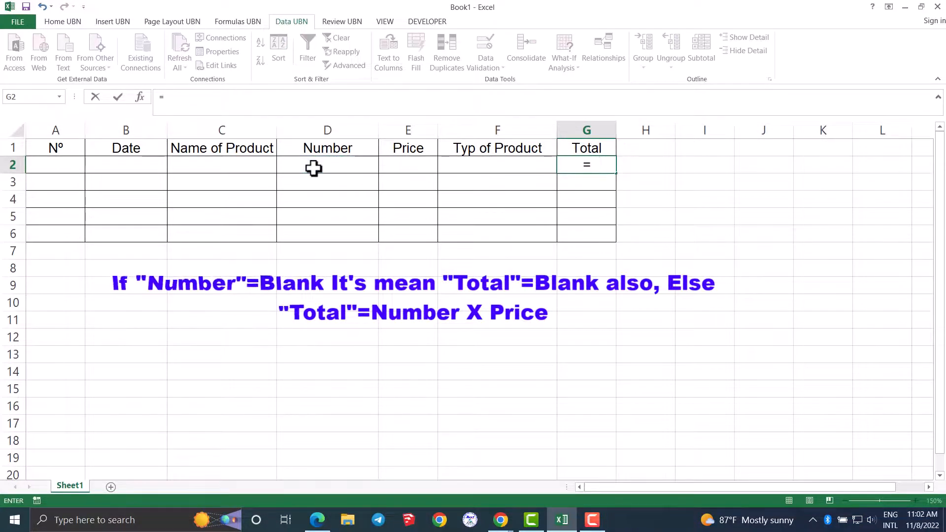
text(if()
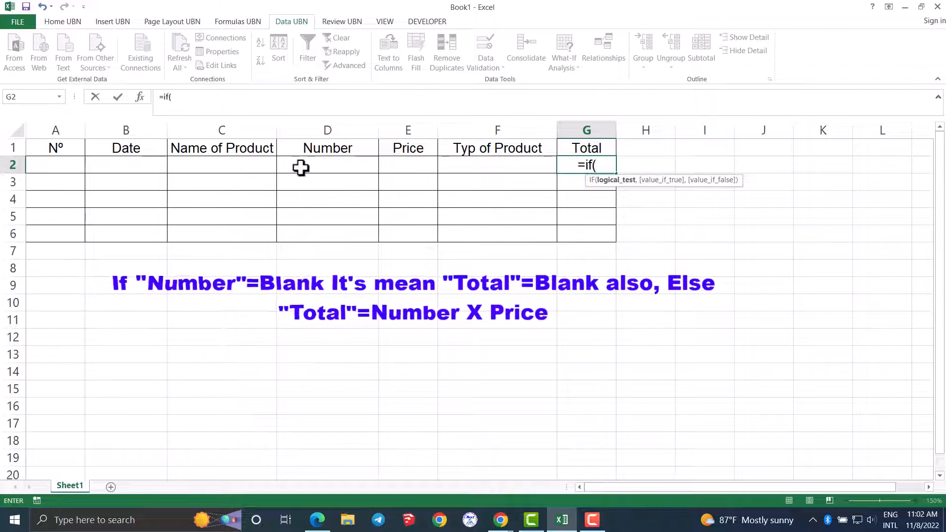
click(315, 165)
text(=)
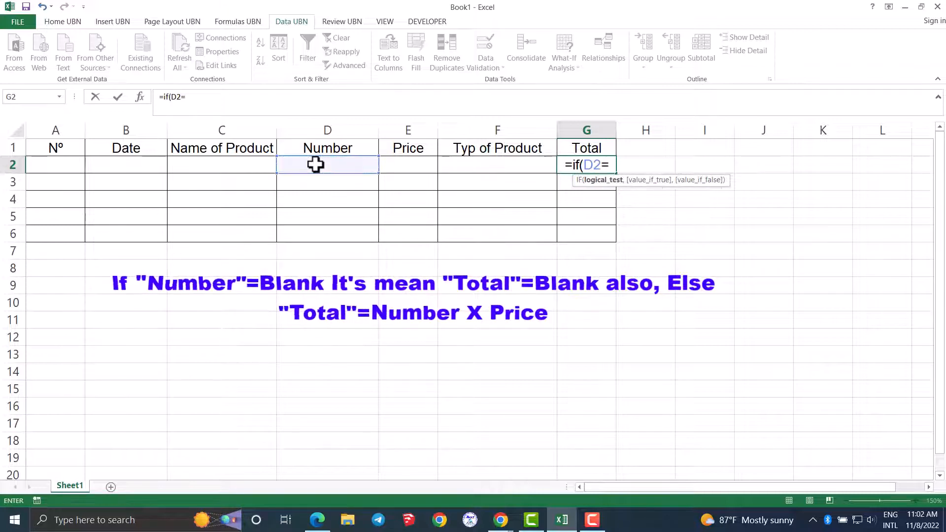
text("","",)
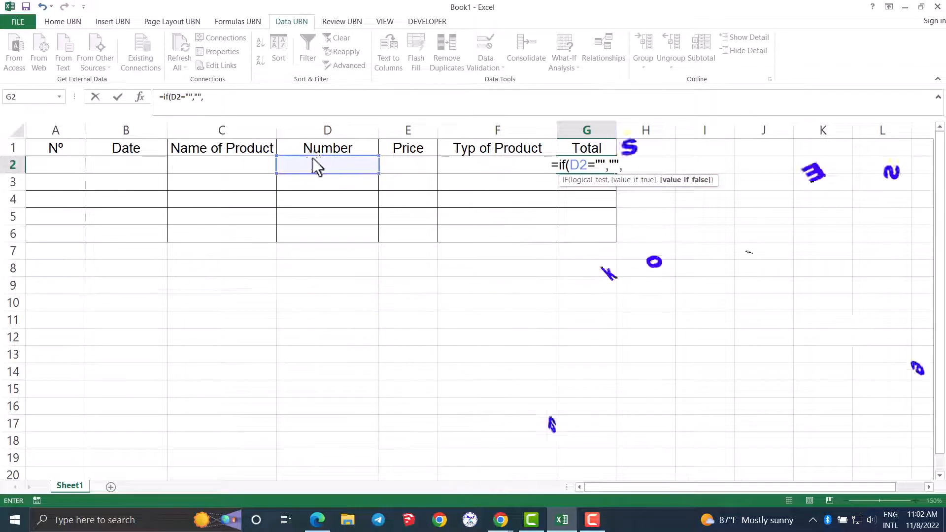
click(323, 167)
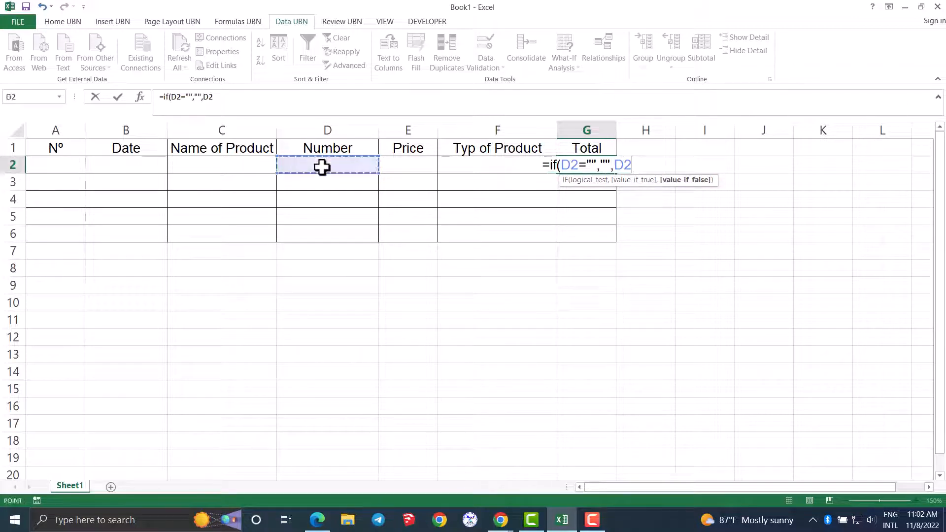
text(*)
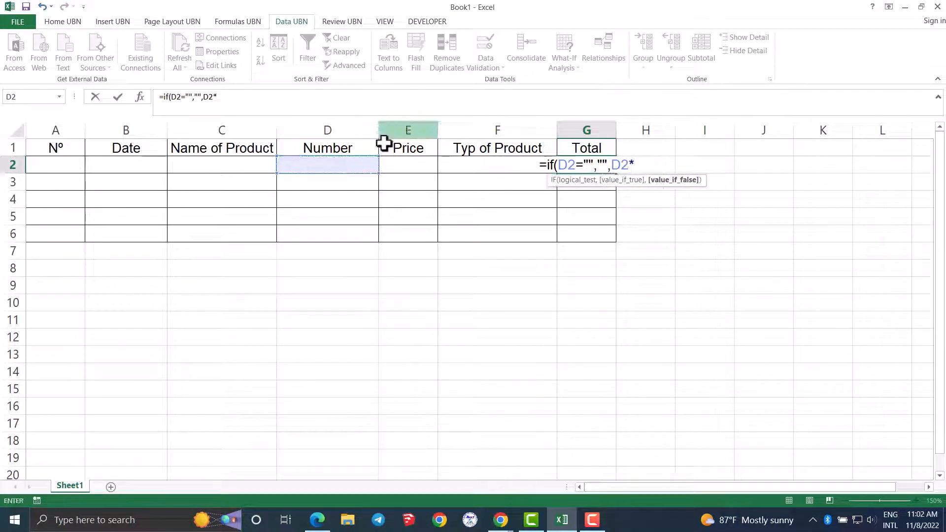
click(410, 166)
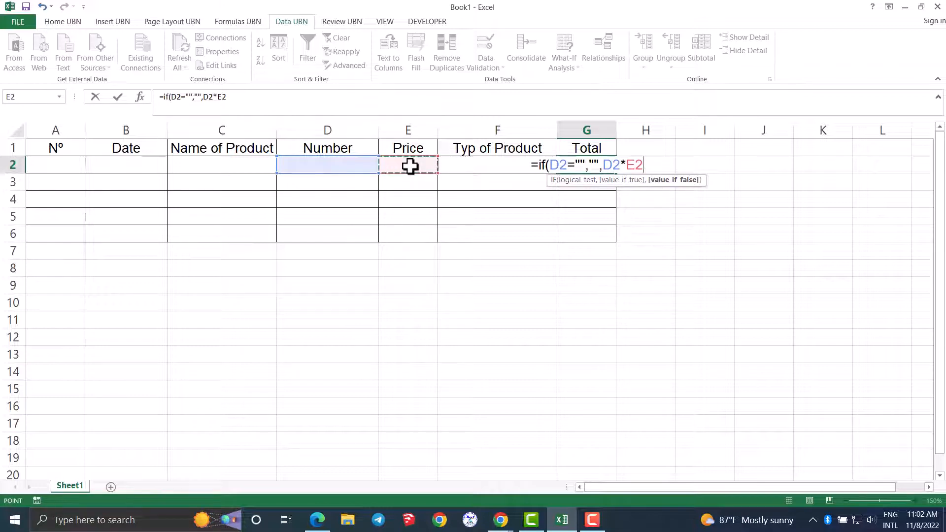
text())
key(Return)
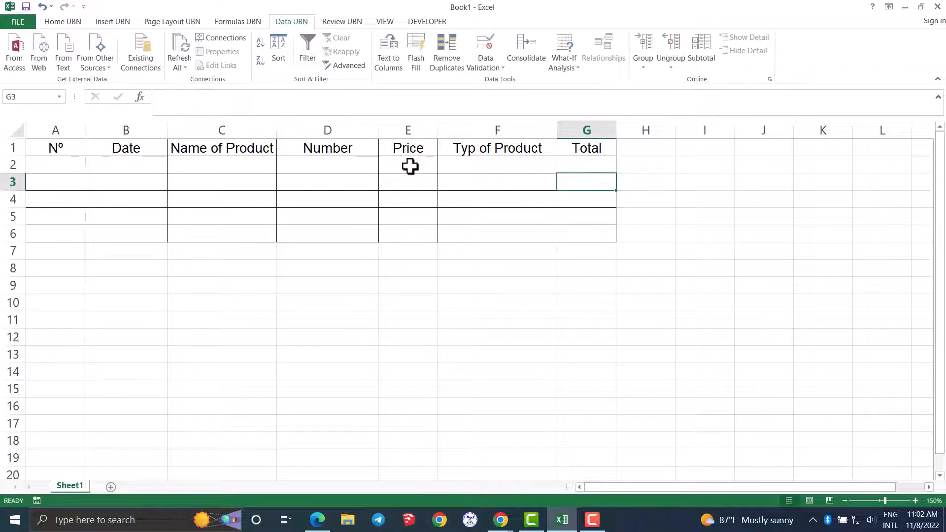
- Fill the G2 Total formula down to G6 and apply the Accounting number format to G2:G6
click(590, 169)
drag(616, 175, 611, 234)
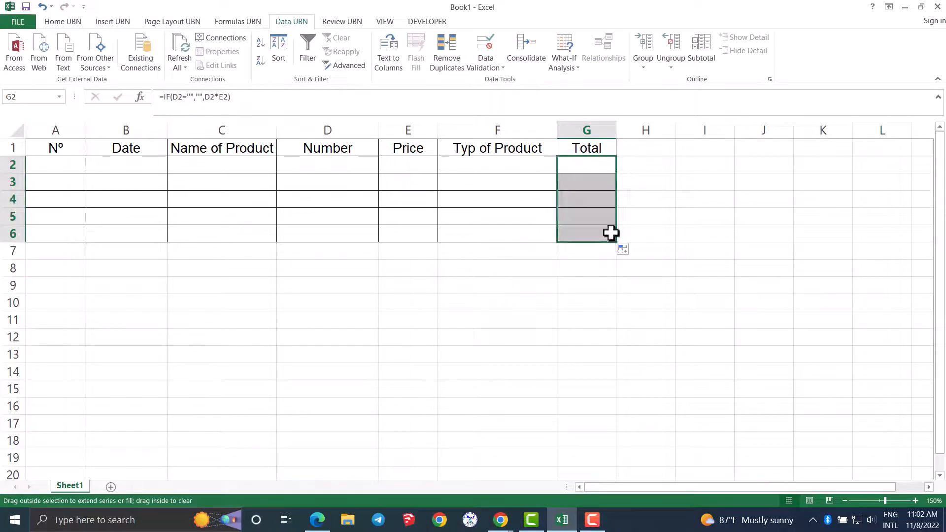
click(63, 22)
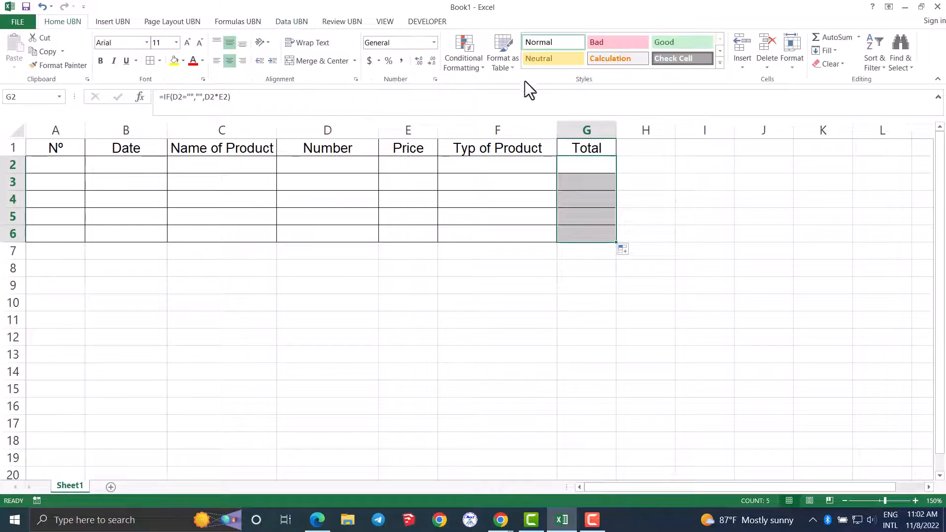
click(370, 60)
drag(394, 165, 395, 231)
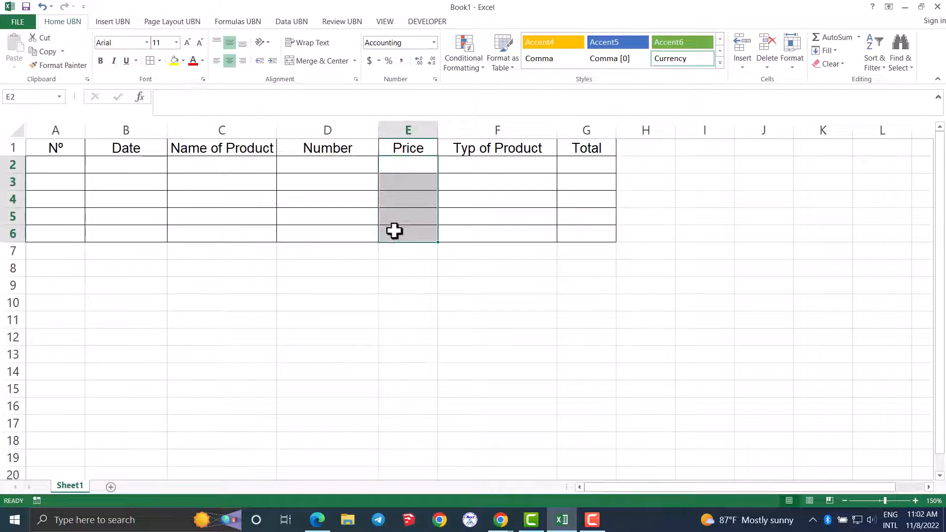
click(399, 319)
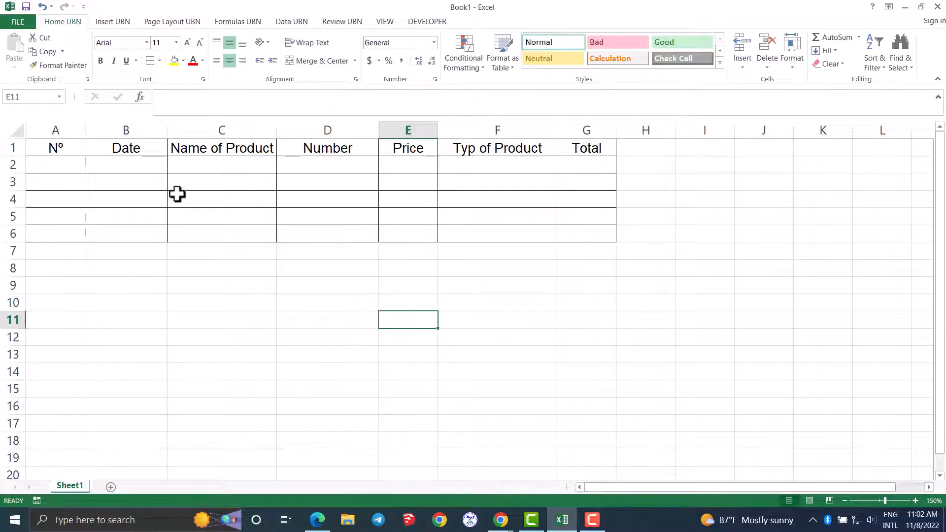
- Enter the first product in row 2: name Cocacola, number 20, price 1 and product type Drink from the dropdown list
click(246, 167)
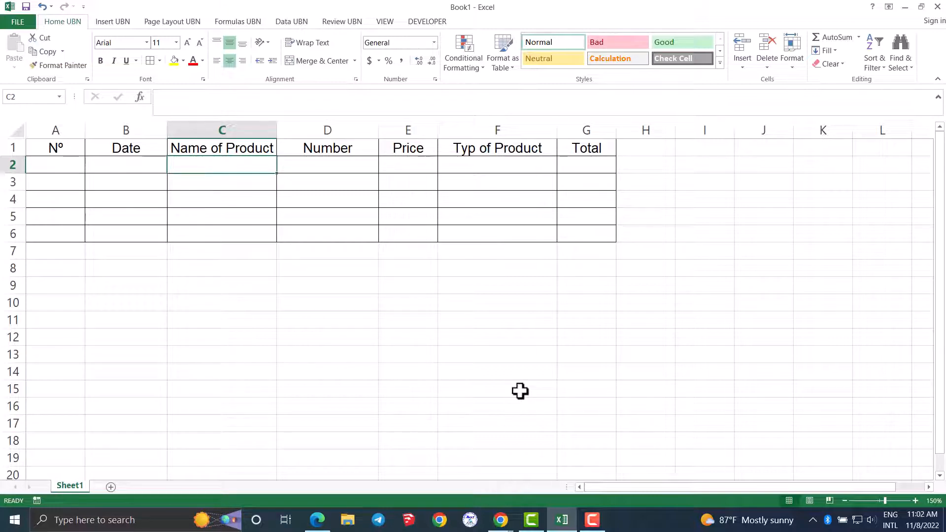
text(Coca)
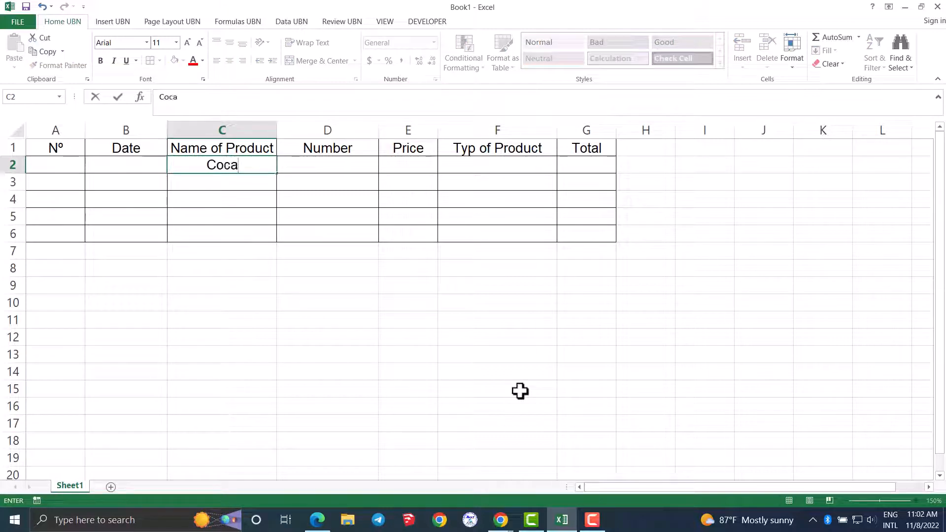
text(cola)
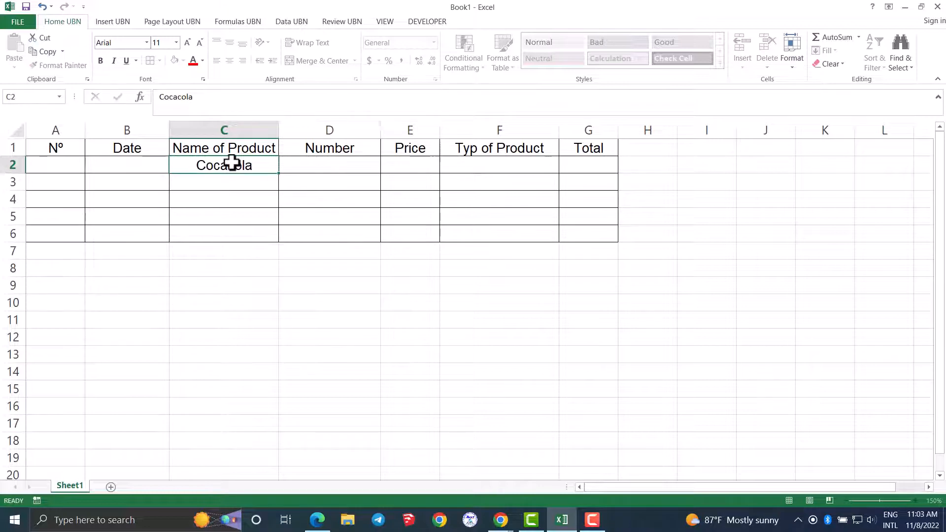
key(Tab)
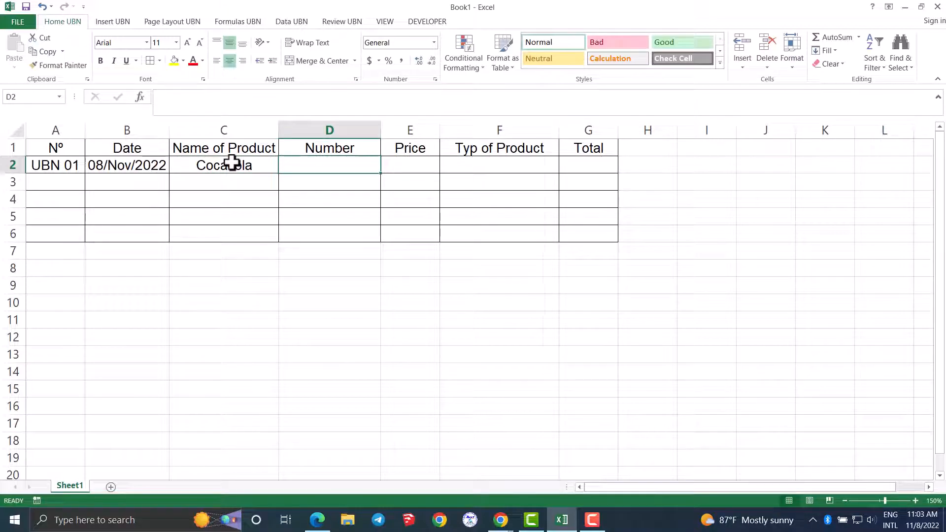
text(20)
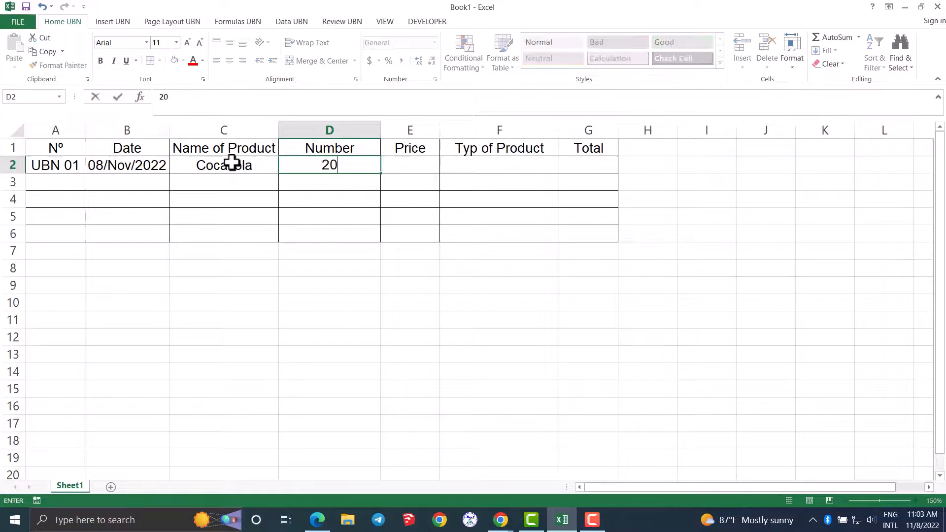
key(Tab)
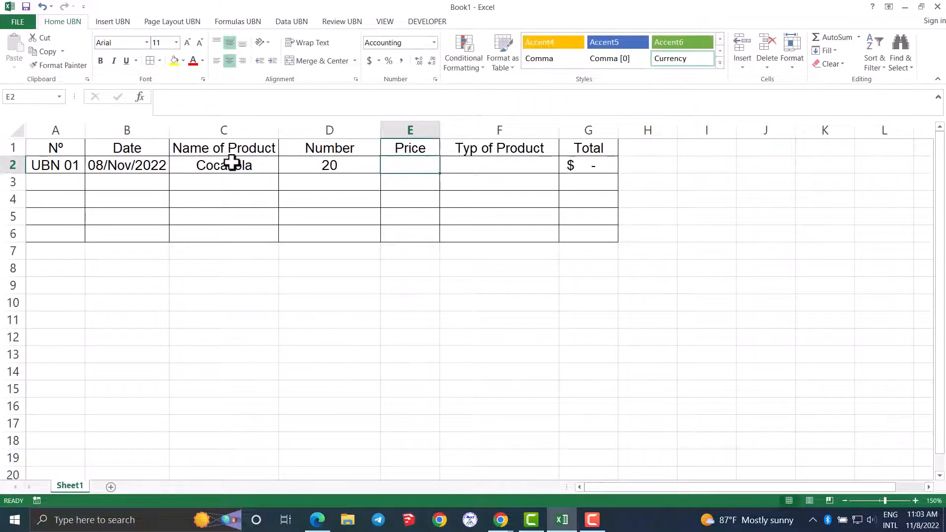
text(1)
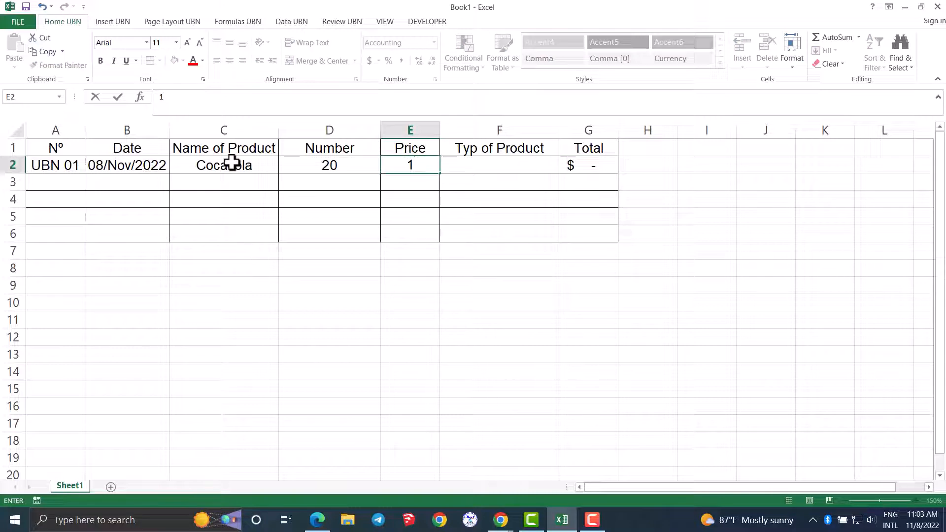
key(Tab)
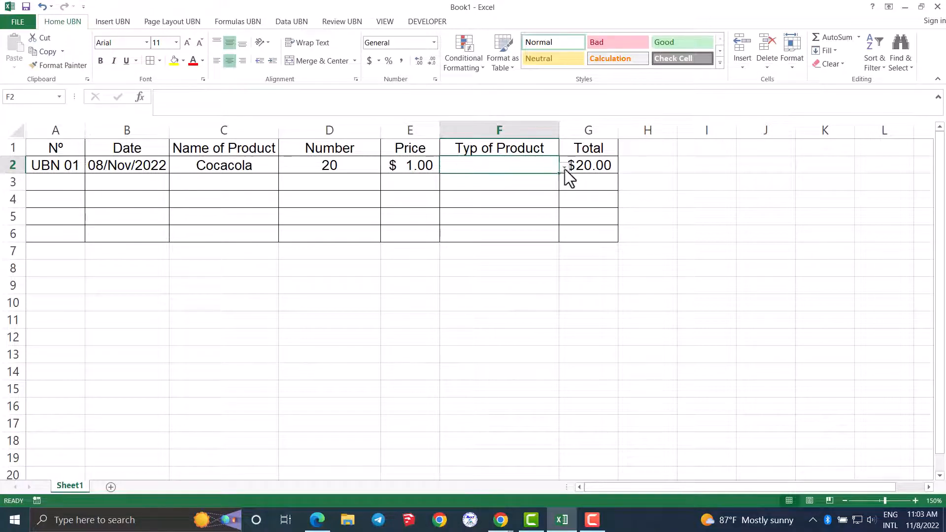
click(565, 168)
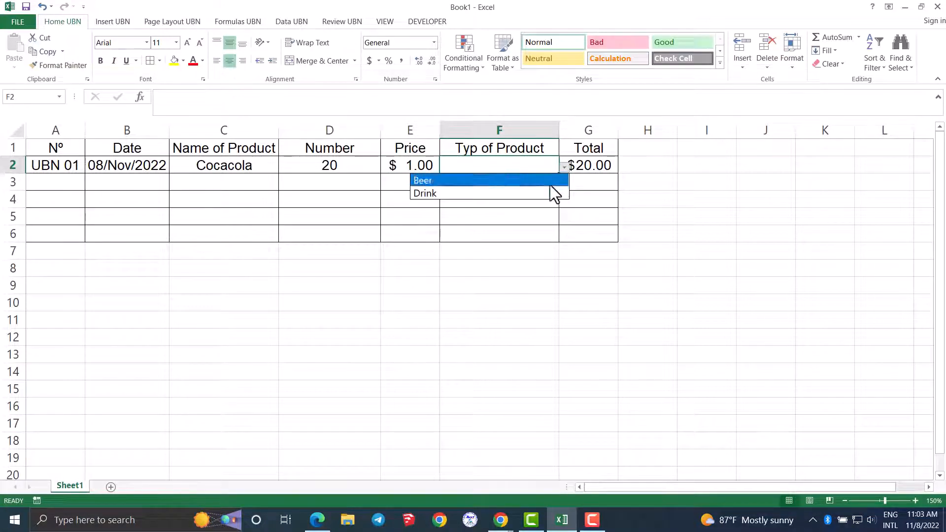
click(510, 194)
click(506, 214)
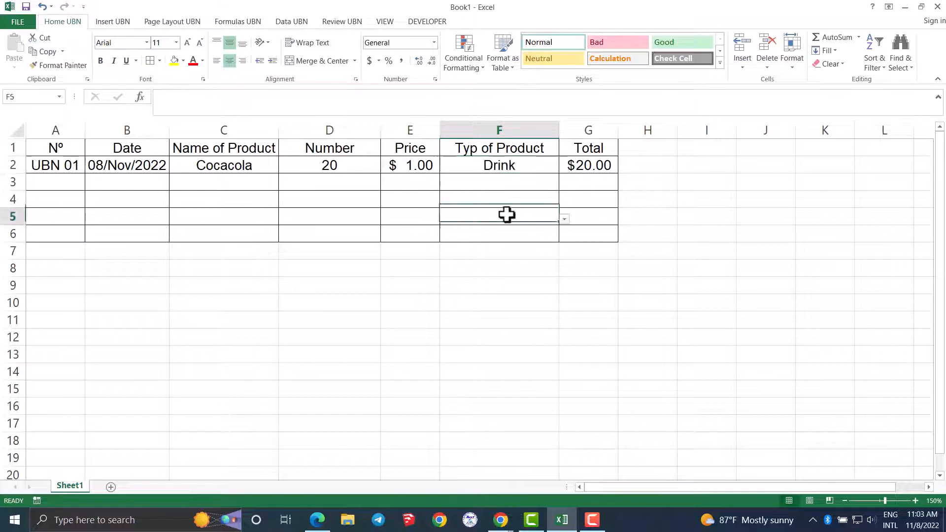
- Enter the second product in row 3 as Sting, with number 20, price 1 and type Drink
click(200, 183)
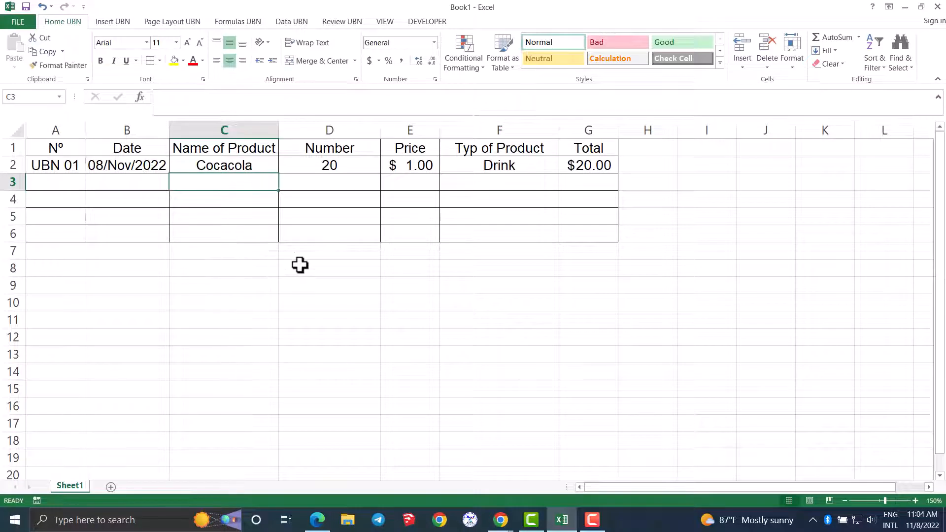
text(Stin)
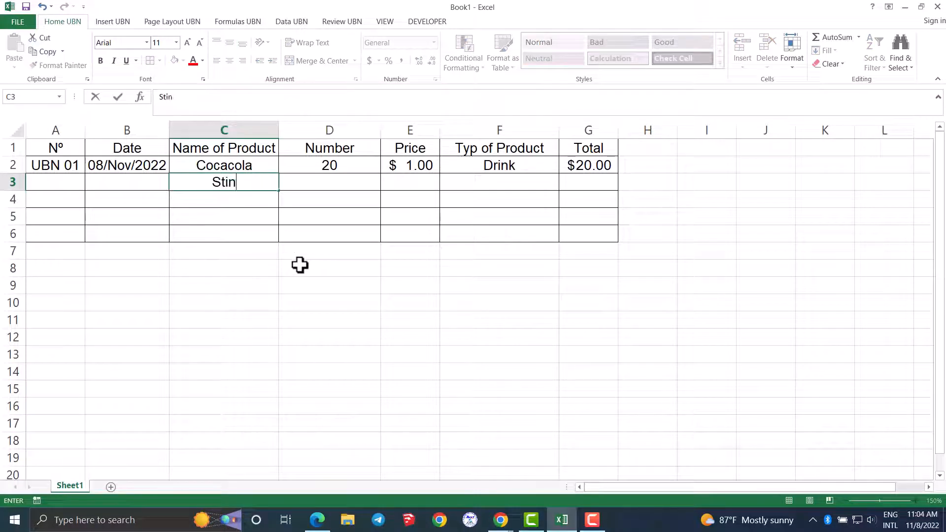
text(k)
key(BackSpace)
text(g)
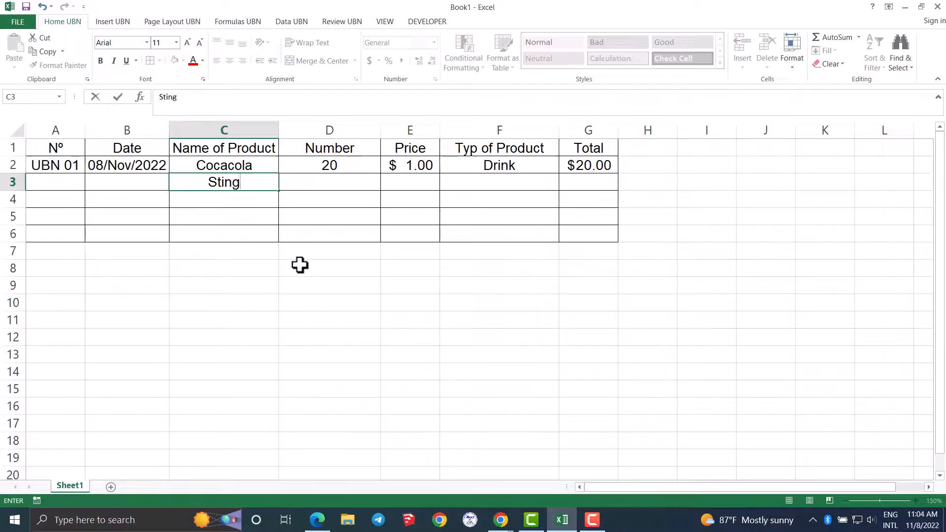
key(Tab)
text(20)
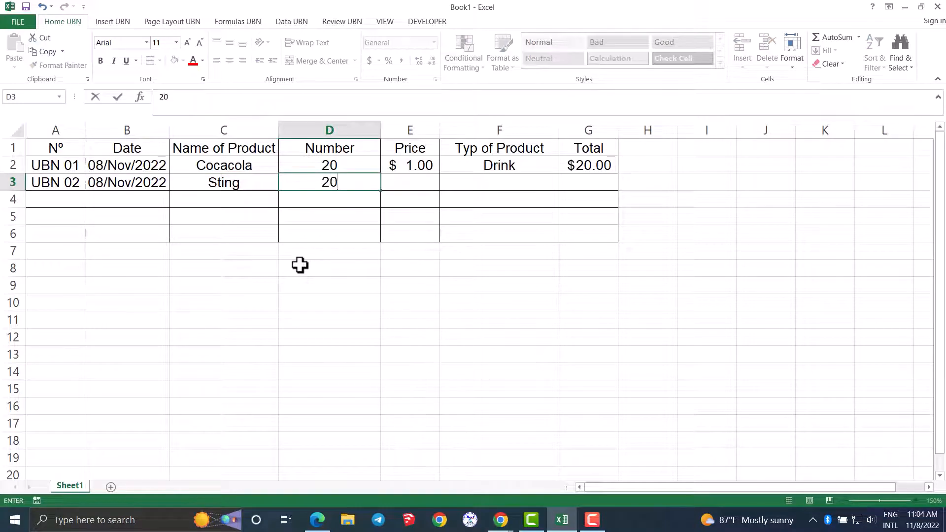
key(Tab)
key(Tab)
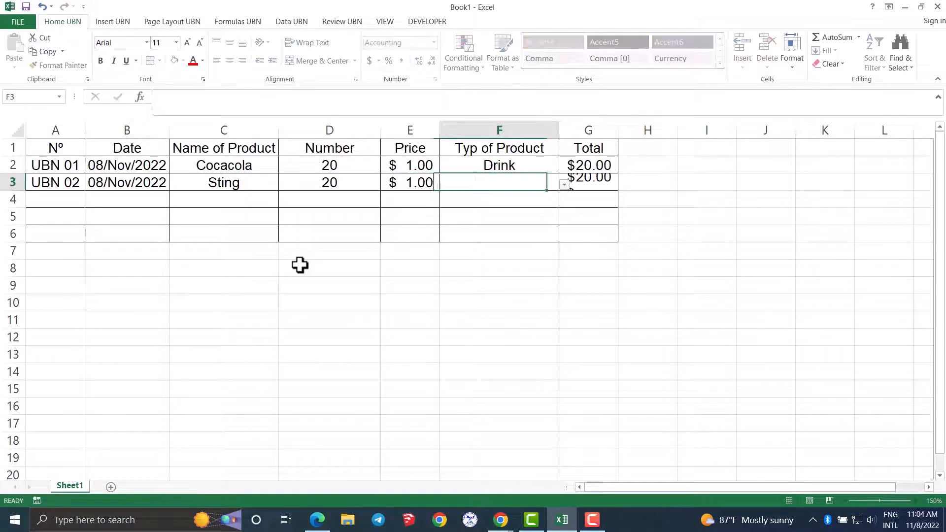
click(565, 186)
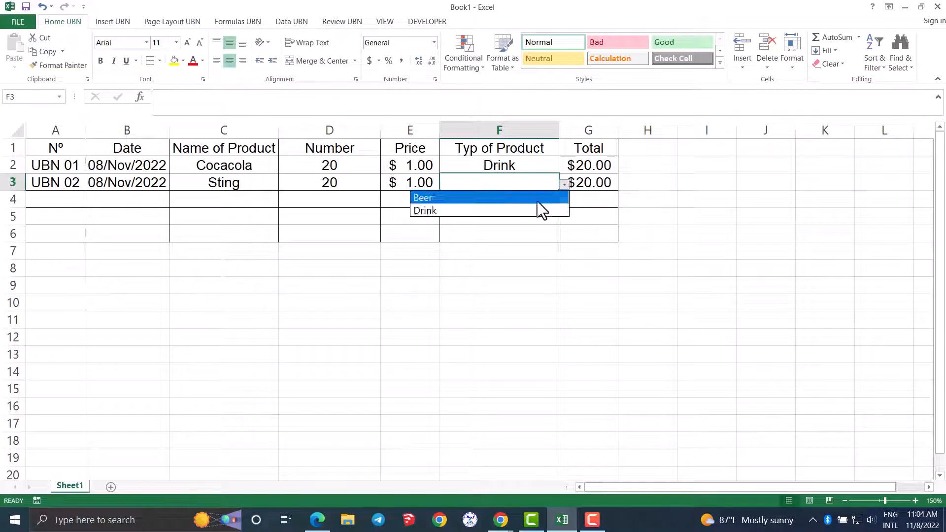
click(503, 211)
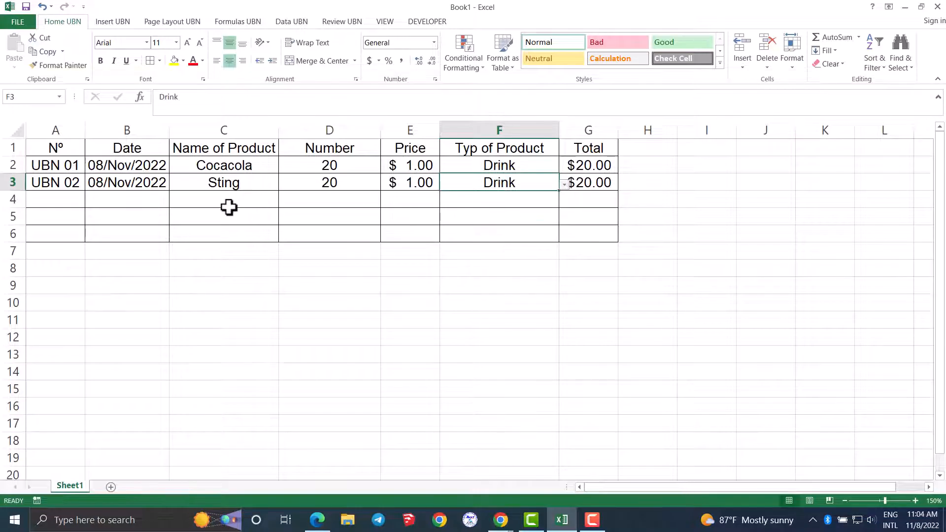
- Enter the third product in row 4 as Ancher, with number 20, price 1 and type Beer
click(229, 206)
text(A)
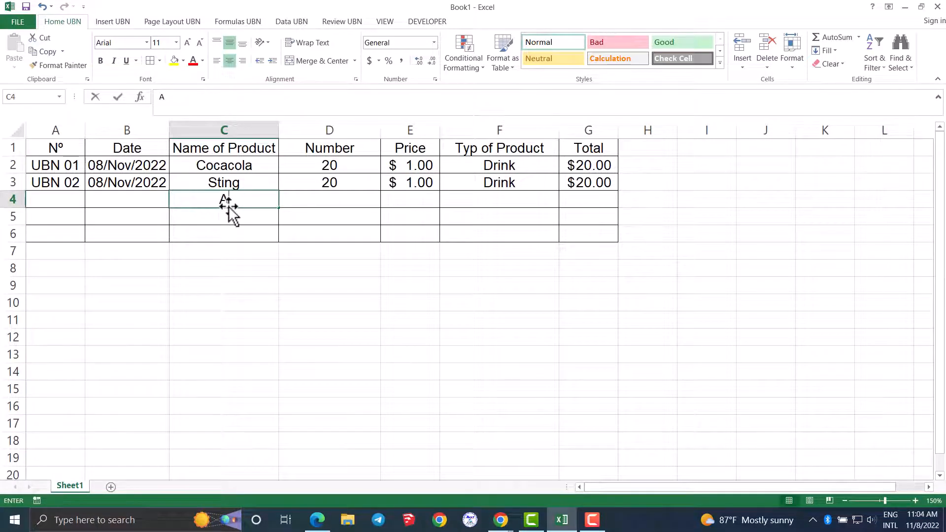
text(ncher)
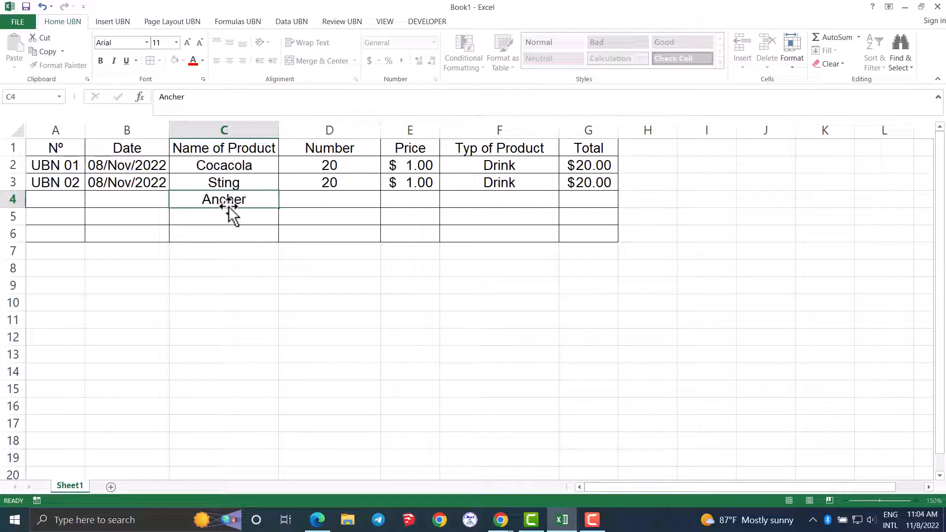
key(Tab)
text(20)
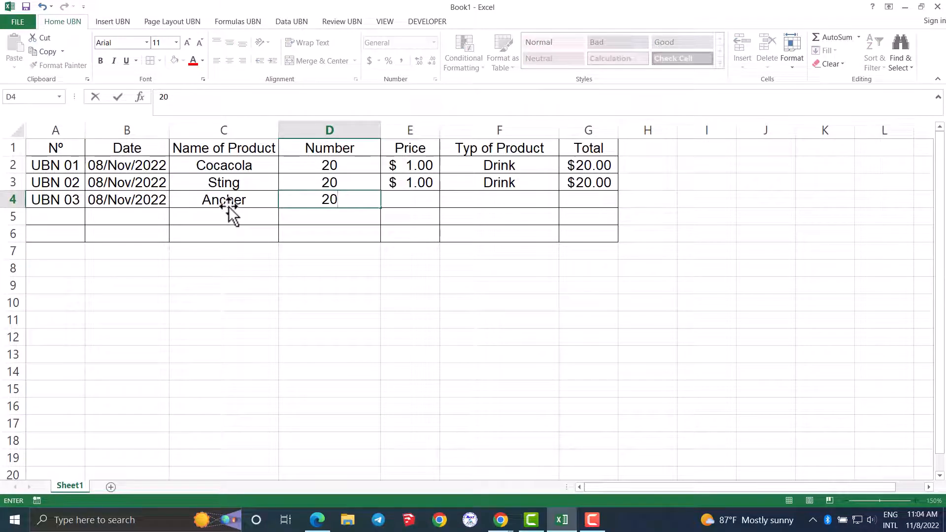
key(Tab)
text(1)
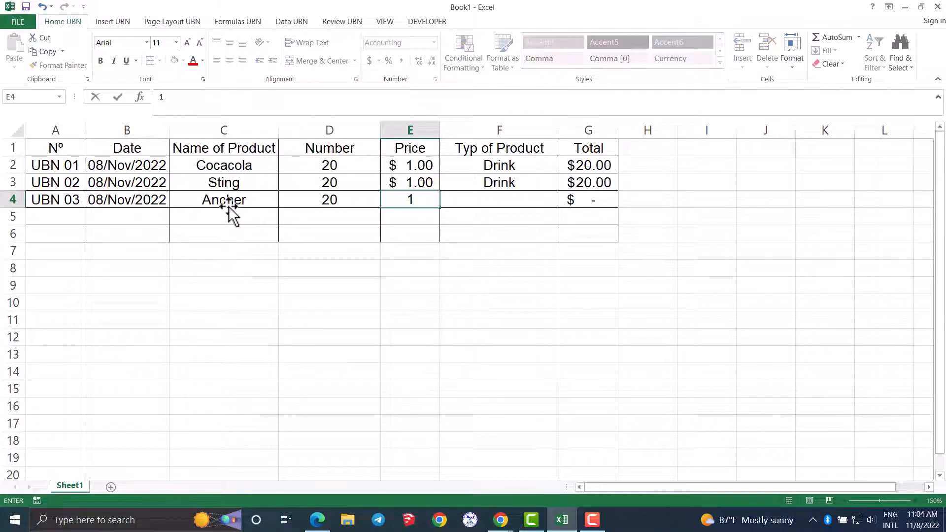
key(Tab)
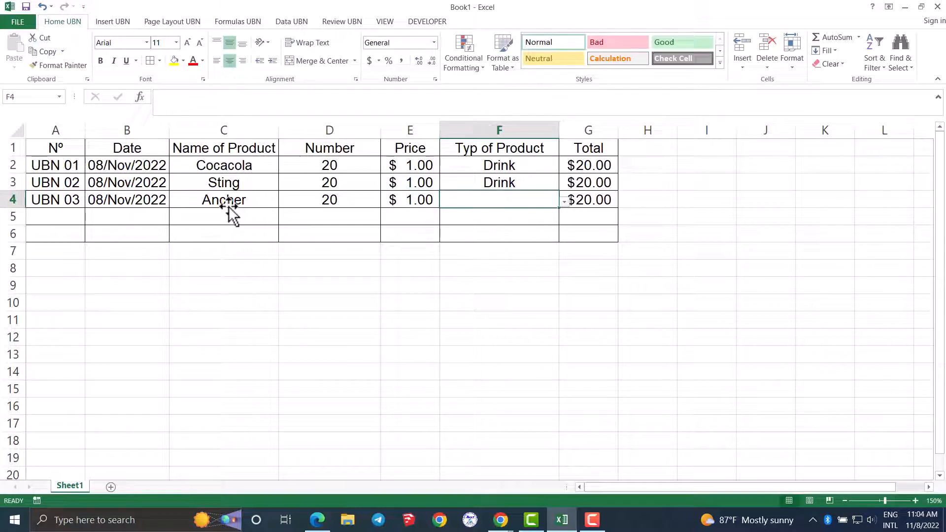
click(563, 202)
click(522, 217)
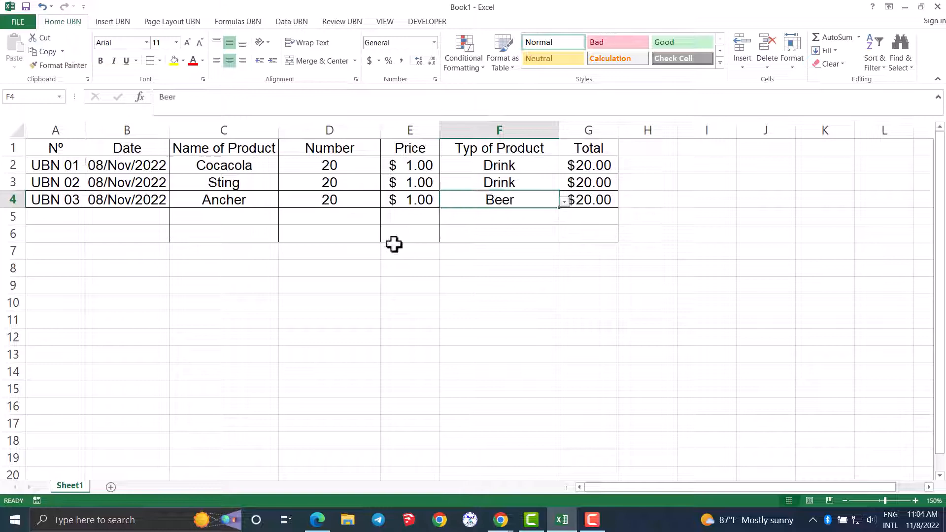
- Enter the fourth product in row 5 as Hanuman, with number 20, price 1 and type Beer
click(235, 217)
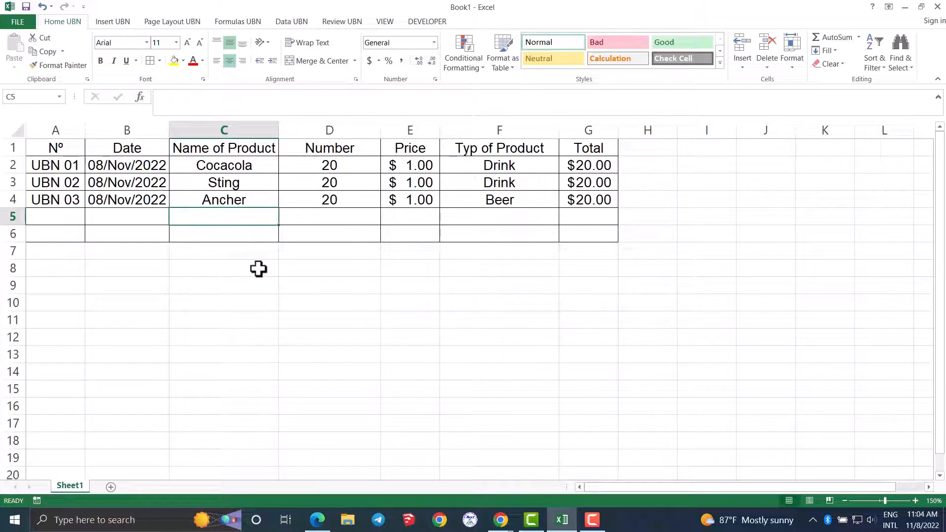
text(h)
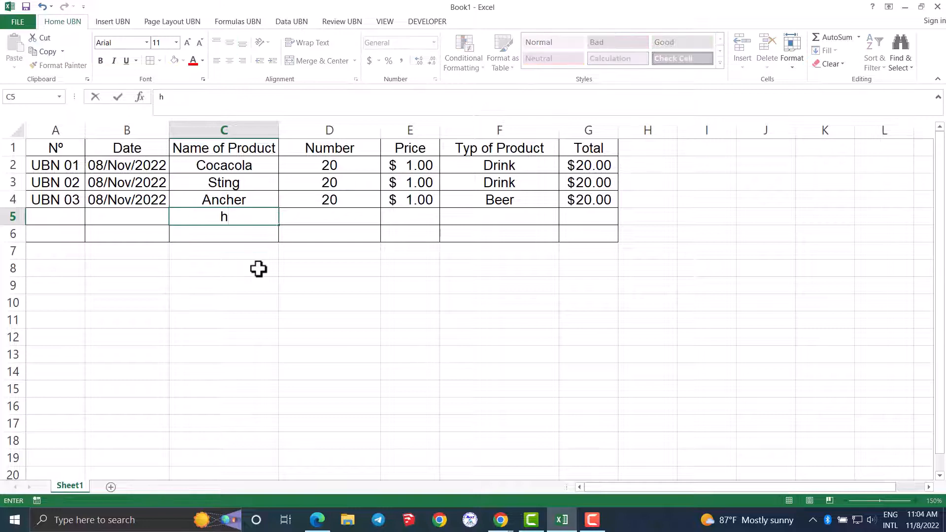
text(anuman)
key(Tab)
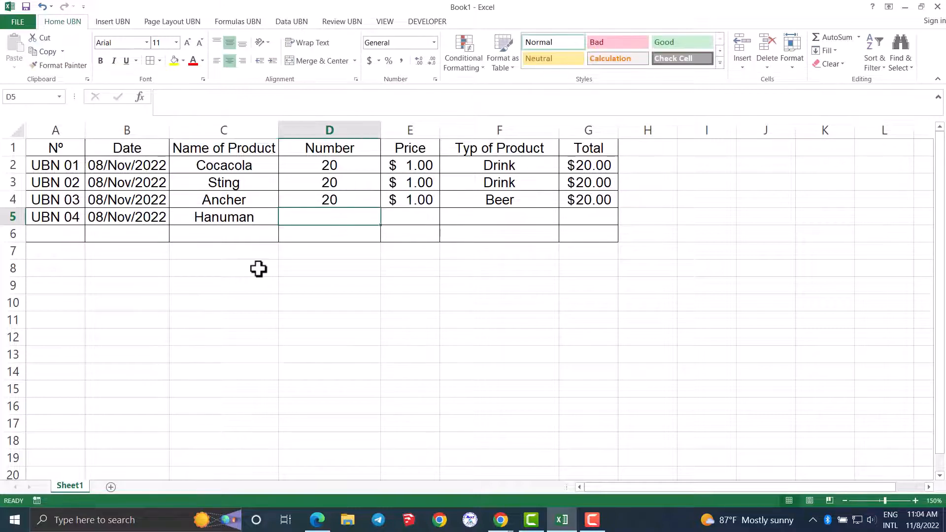
text(20)
key(Tab)
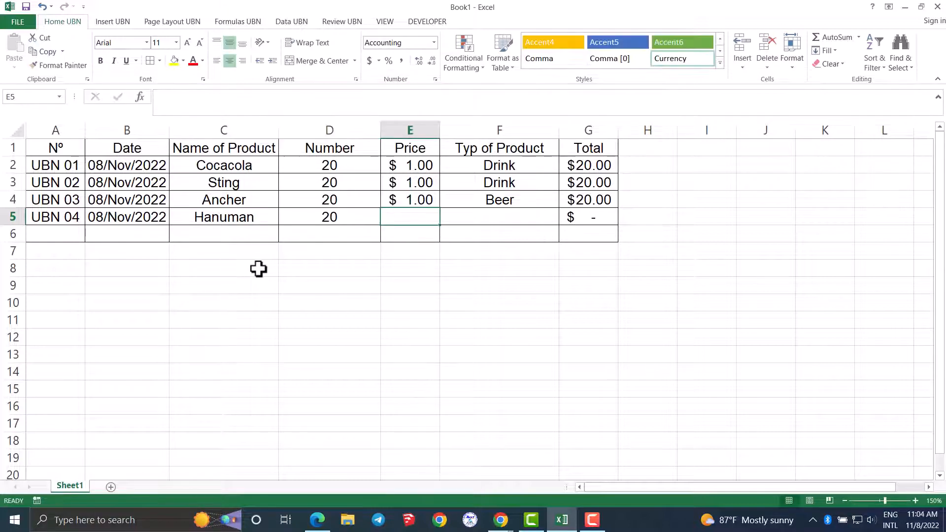
text(1)
key(Tab)
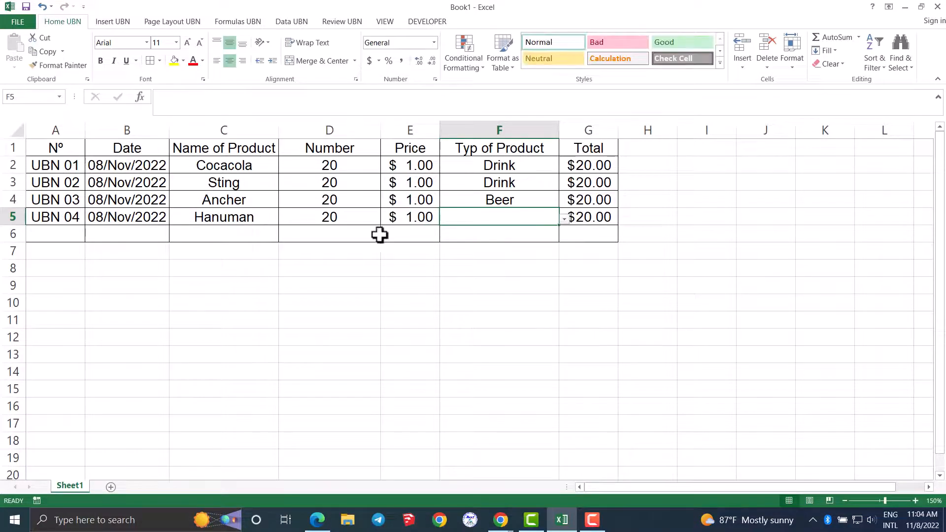
click(563, 221)
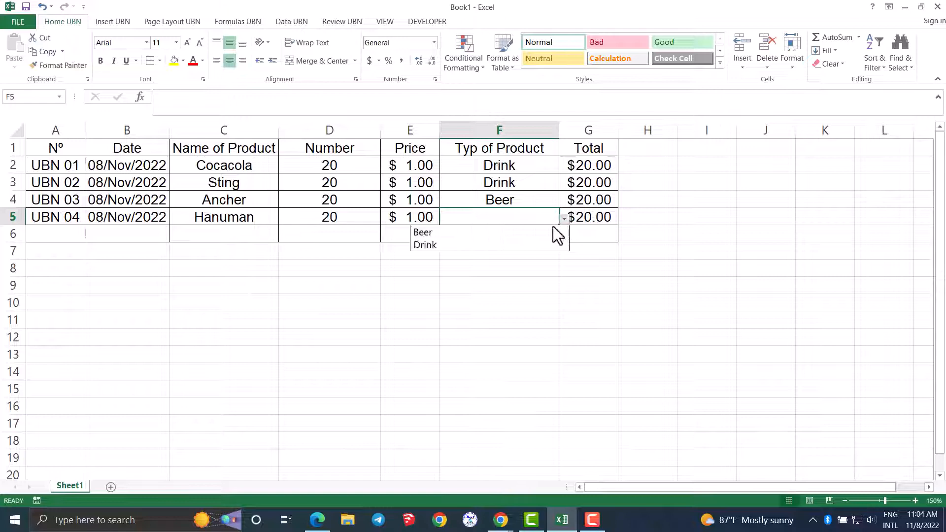
click(528, 234)
- Enter the fifth product in row 6 as Cambodia, with number 20, price 1 and type Beer
click(224, 235)
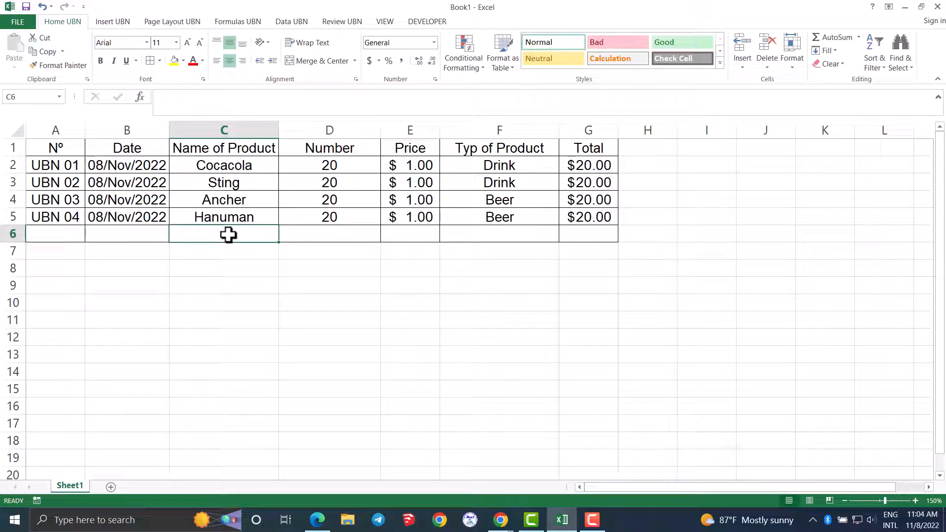
text(Cam)
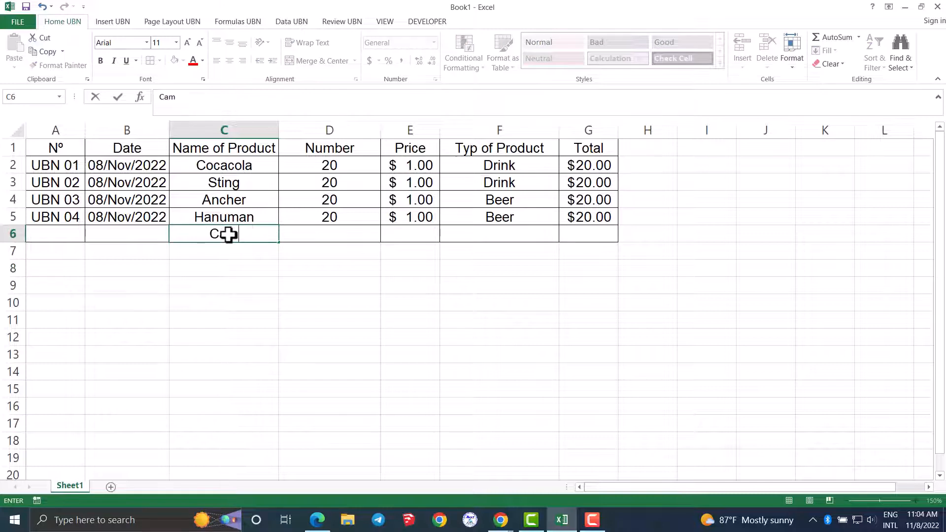
text(bodia)
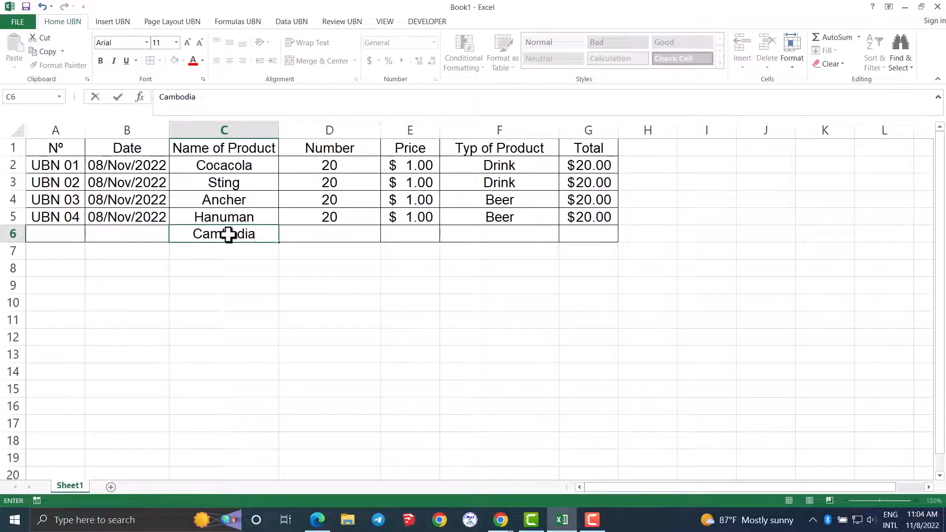
key(Tab)
text(20)
key(Tab)
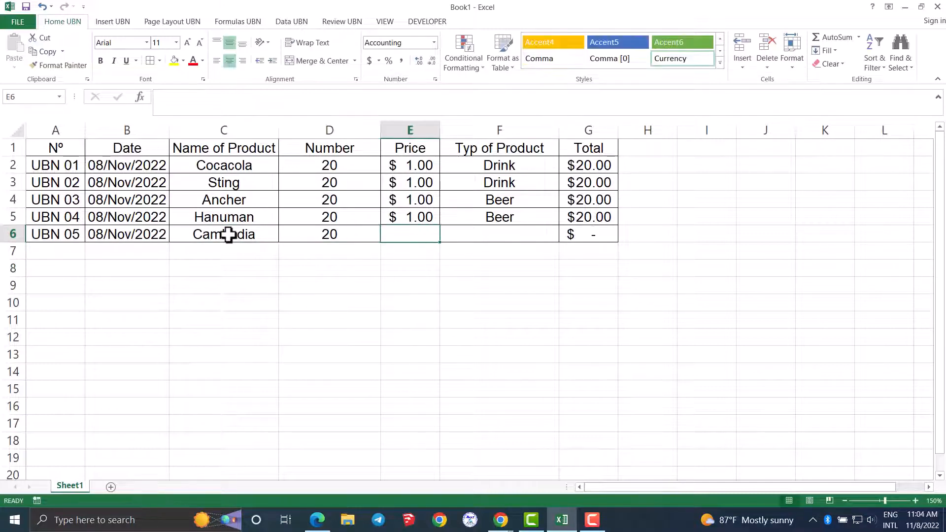
text(1)
key(Tab)
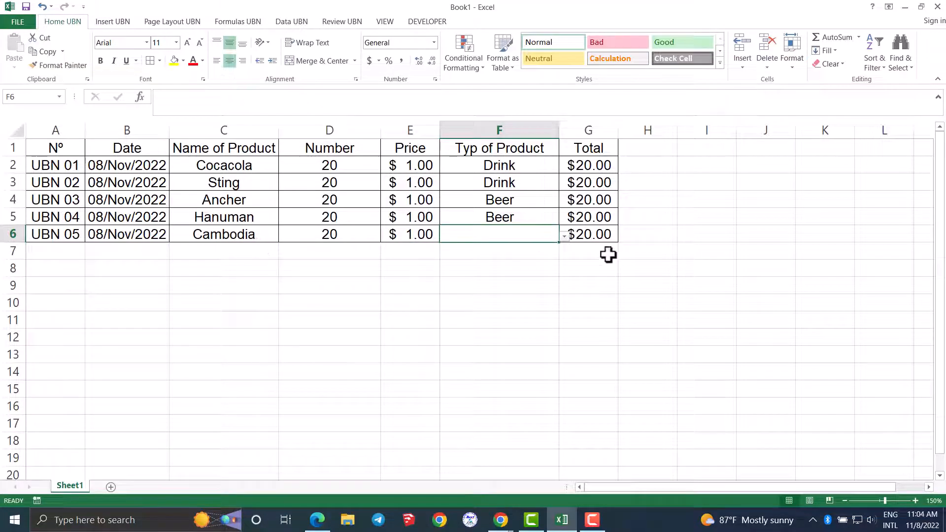
click(564, 236)
click(524, 251)
click(347, 319)
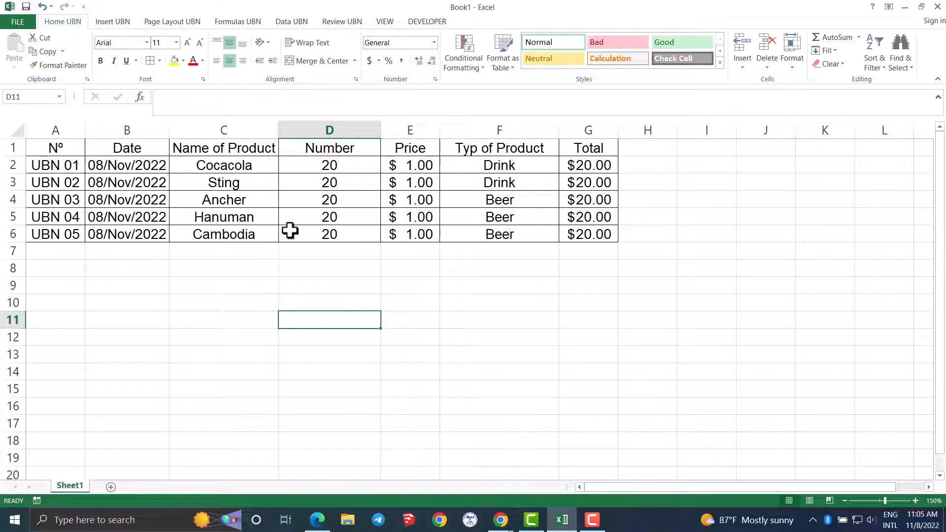
- Left-align the five product names in C2:C6 with an indent of 1
drag(246, 165, 245, 236)
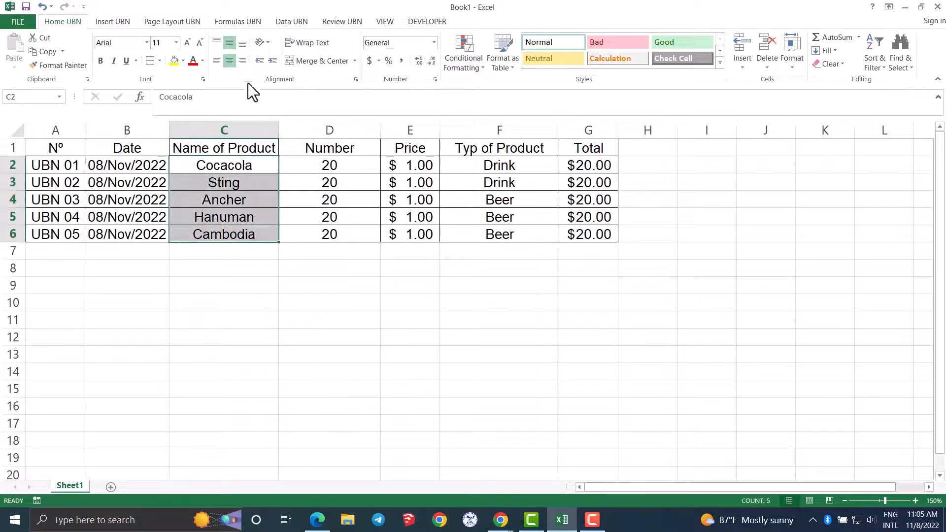
click(216, 60)
click(356, 80)
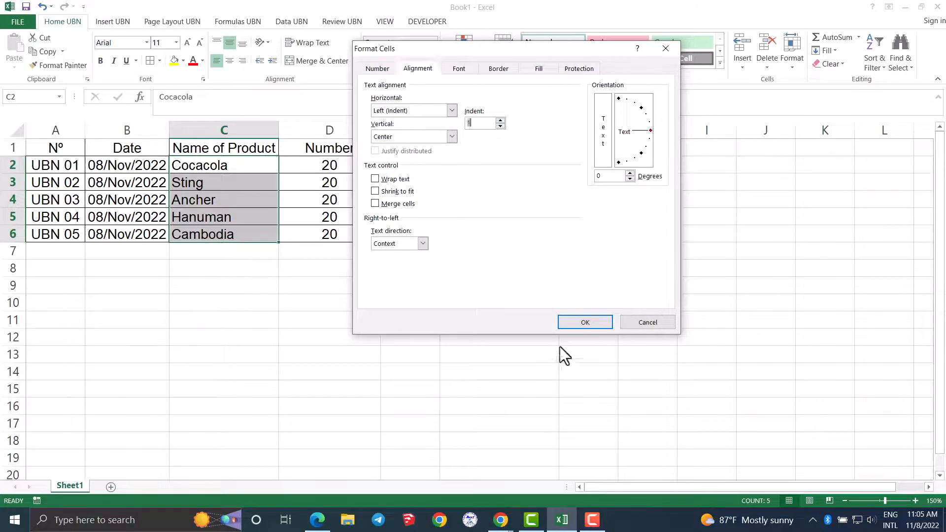
click(569, 324)
click(293, 334)
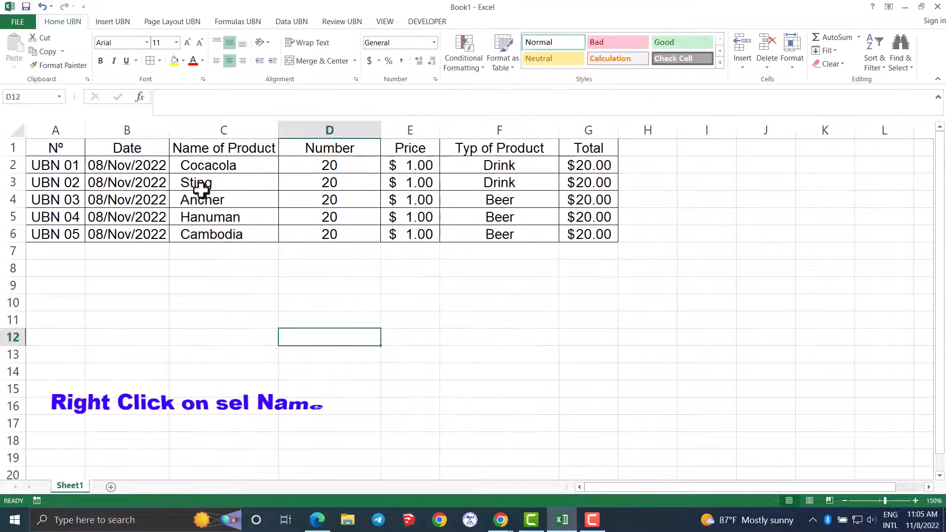
- Insert a comment on the Cocacola cell C2 and enlarge its box down to about row 7
right_click(204, 165)
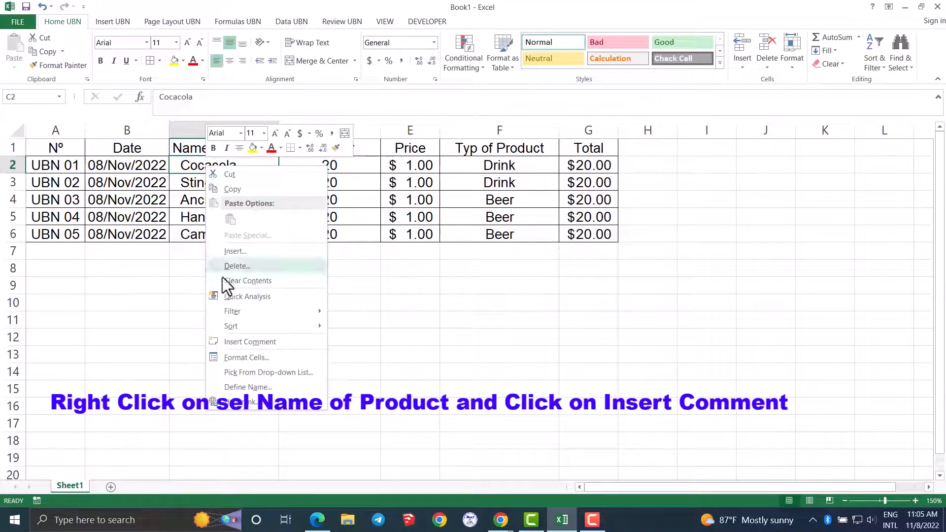
click(235, 341)
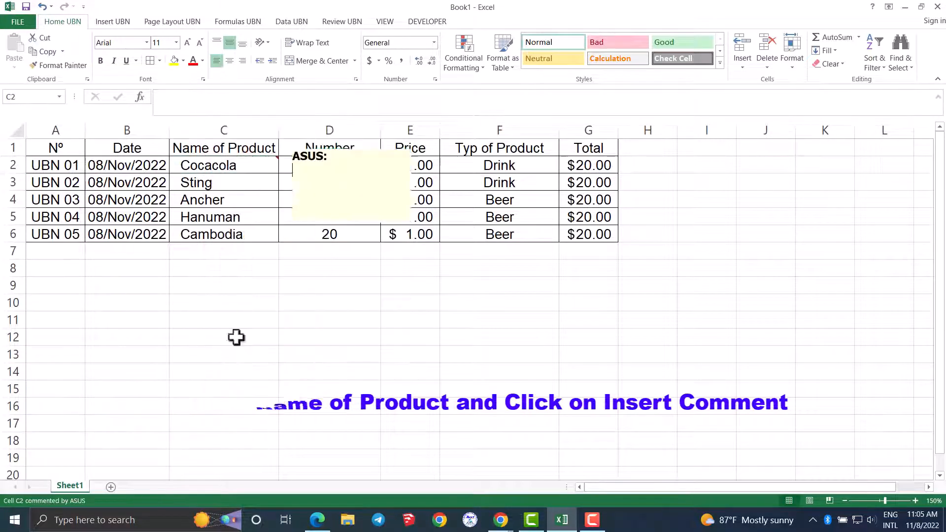
drag(415, 224, 424, 260)
- Fill the Cocacola comment's background with the Cocacola picture from the Pictures folder using Fill Effects
right_click(423, 259)
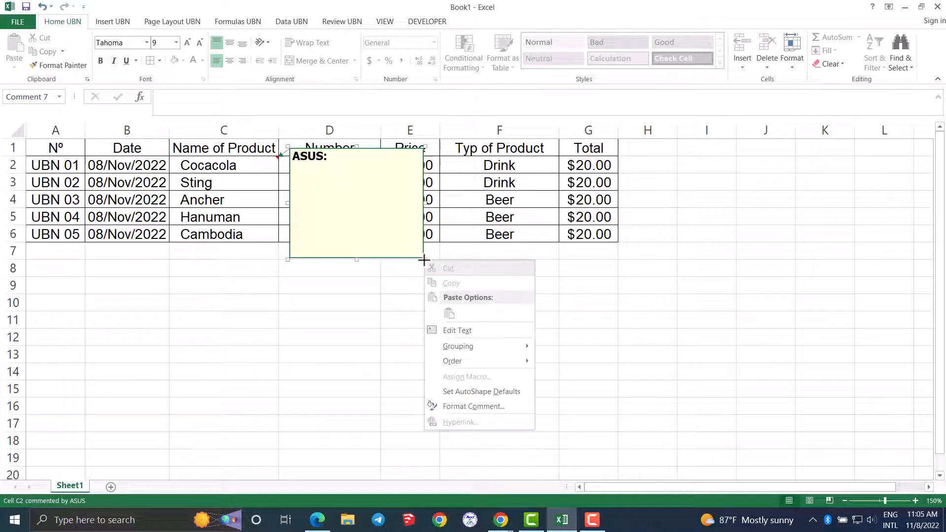
click(461, 407)
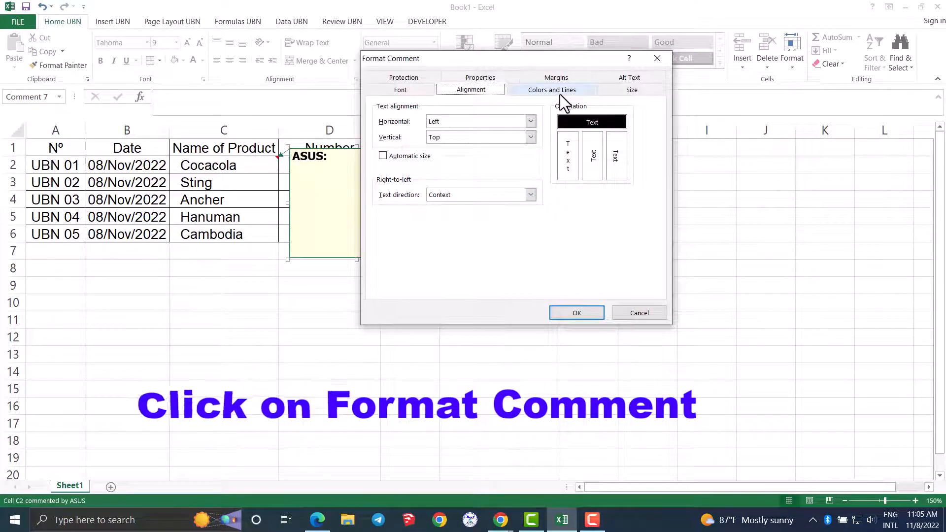
click(560, 92)
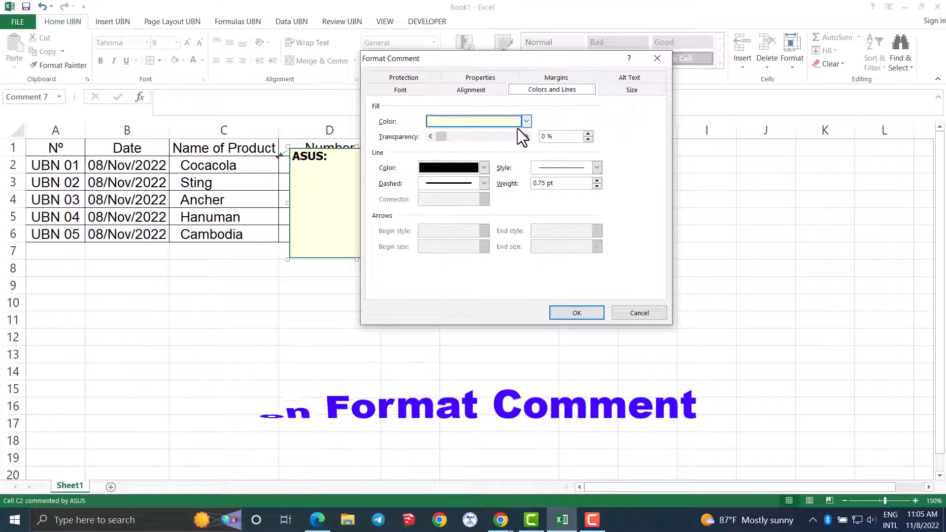
click(526, 122)
click(474, 269)
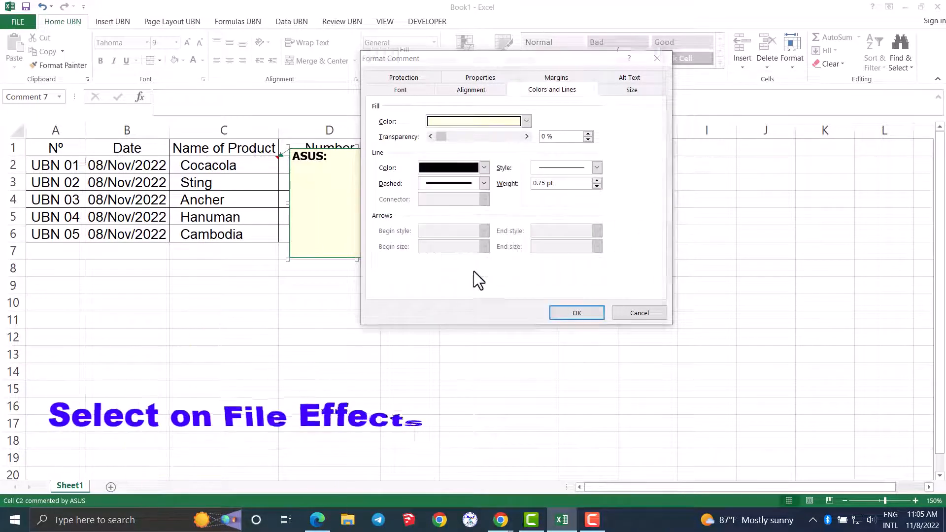
click(513, 69)
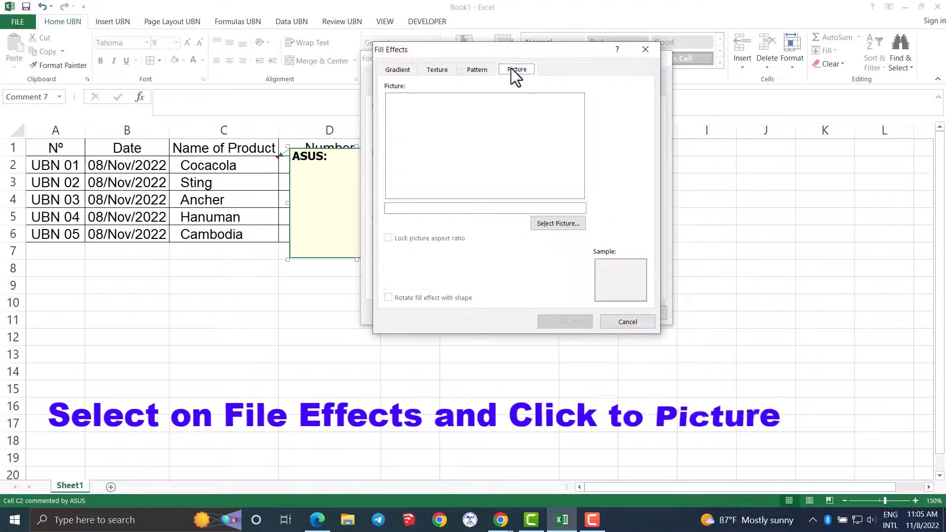
click(557, 224)
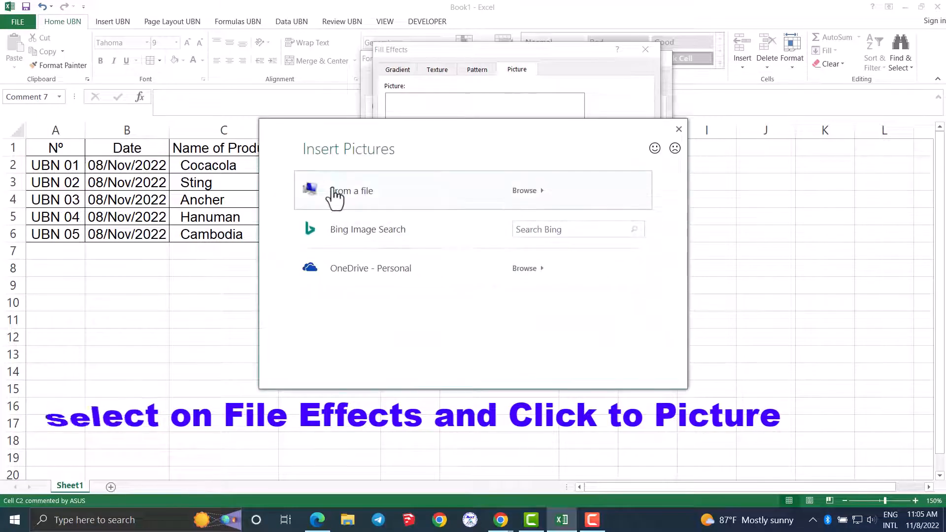
click(340, 191)
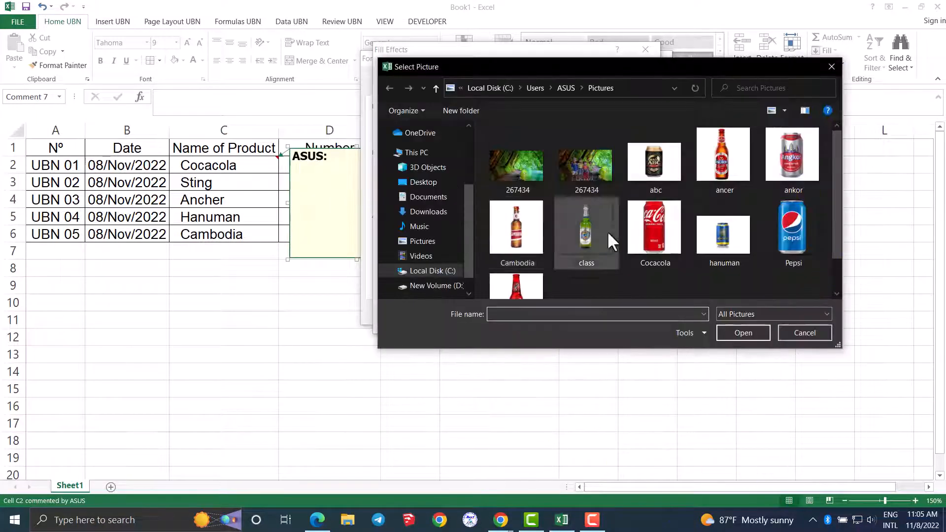
click(661, 238)
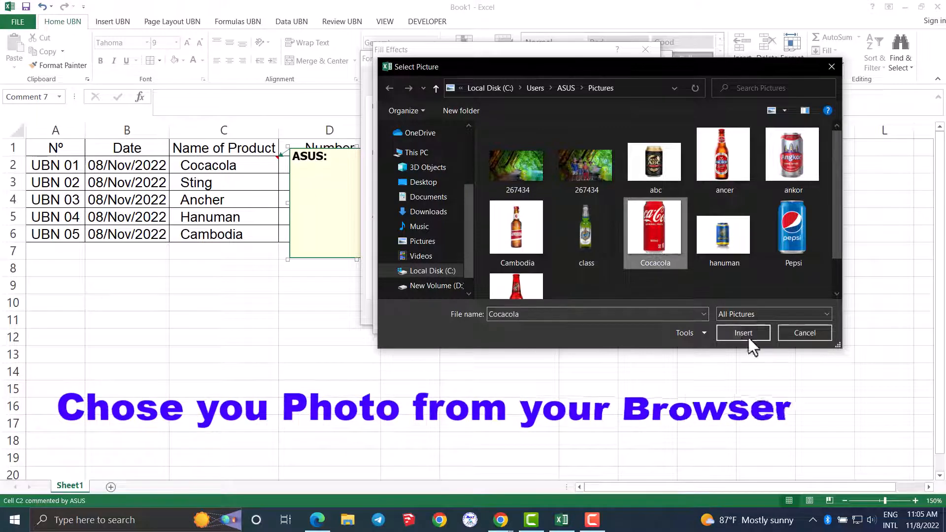
click(745, 332)
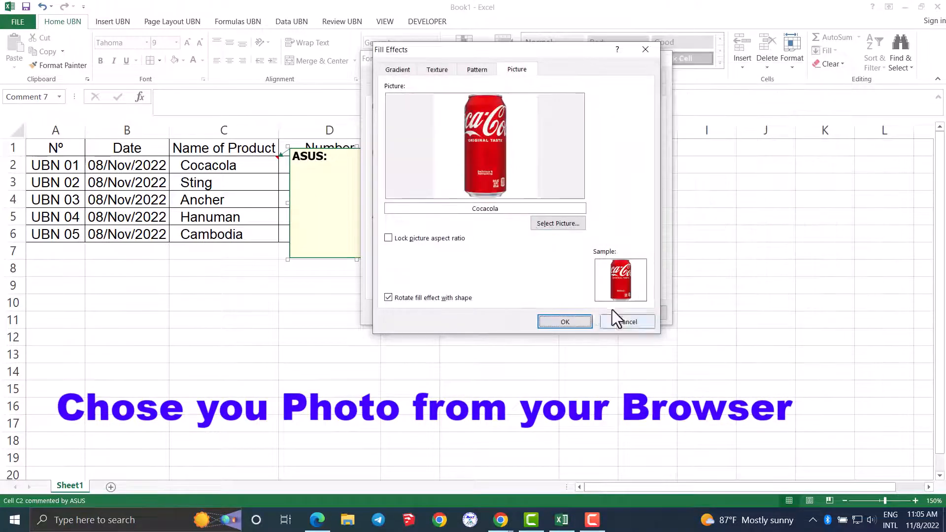
click(566, 318)
click(566, 315)
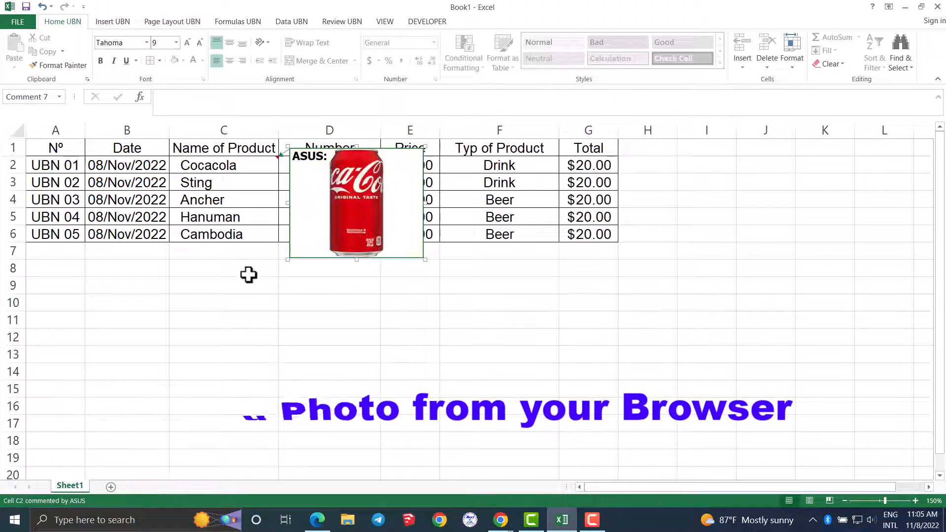
- Insert a comment on the Sting cell C3 and enlarge its box
click(230, 182)
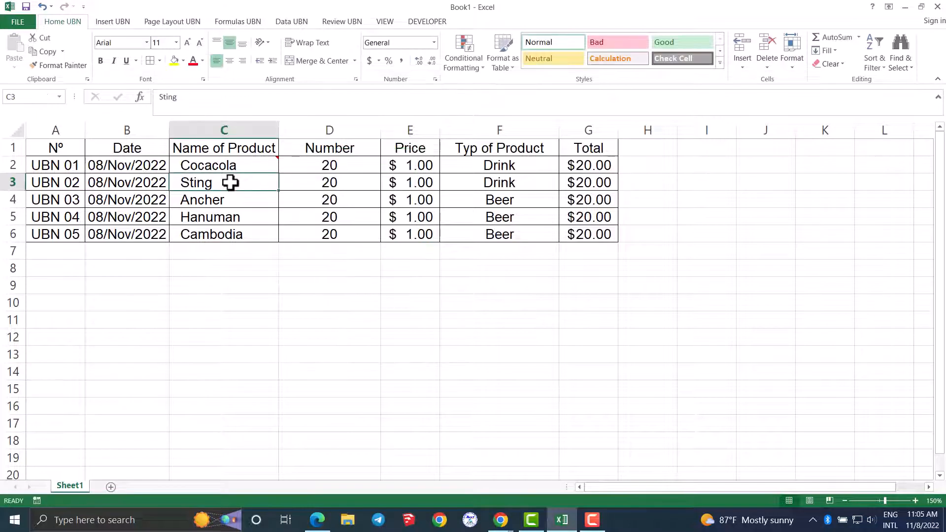
right_click(230, 183)
click(271, 358)
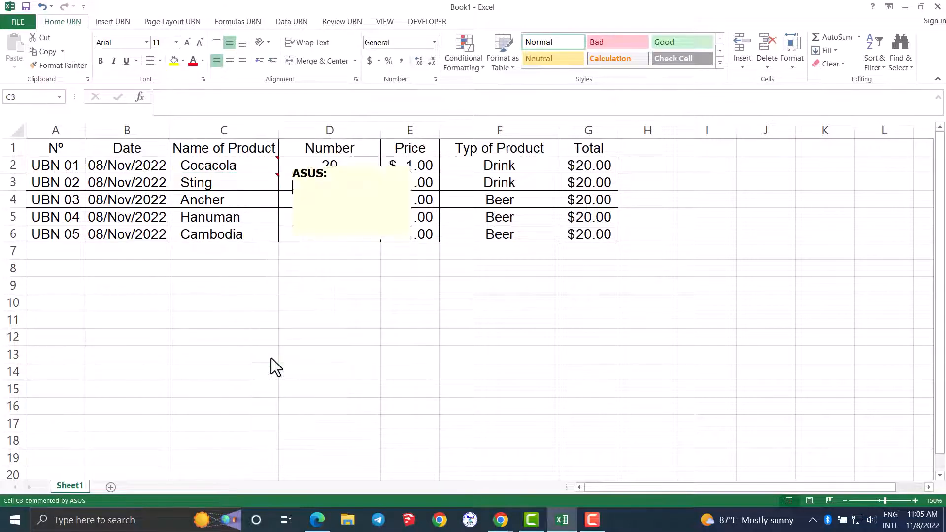
drag(425, 277, 372, 289)
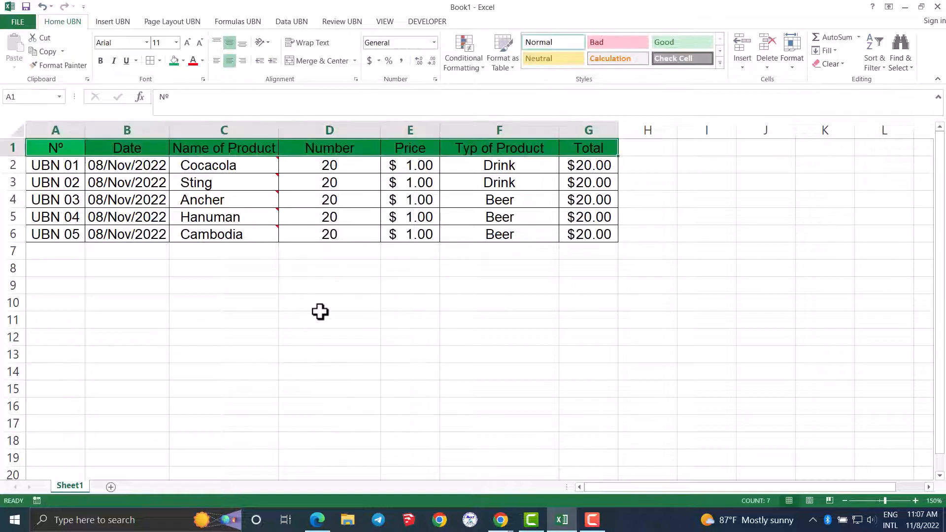
click(319, 312)
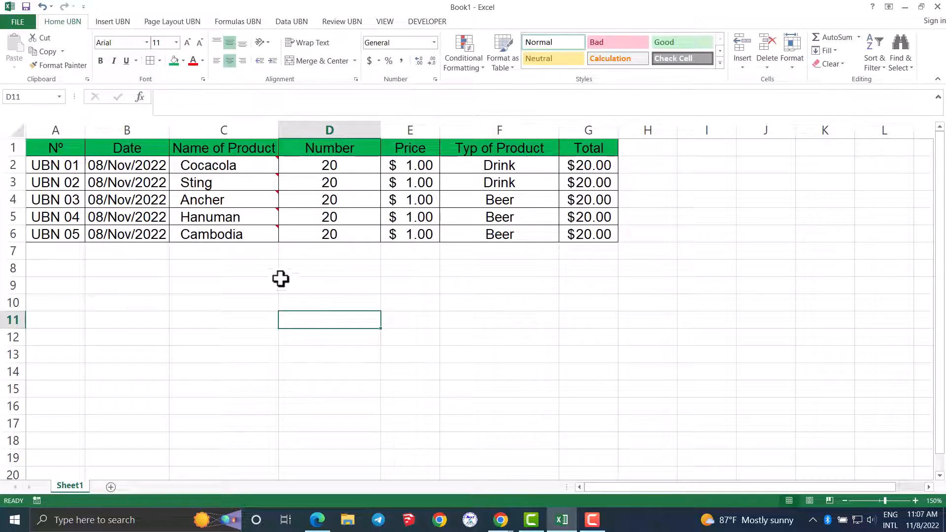
- Check the pop-up picture comments on the product name cells in column C
mouse_move(232, 165)
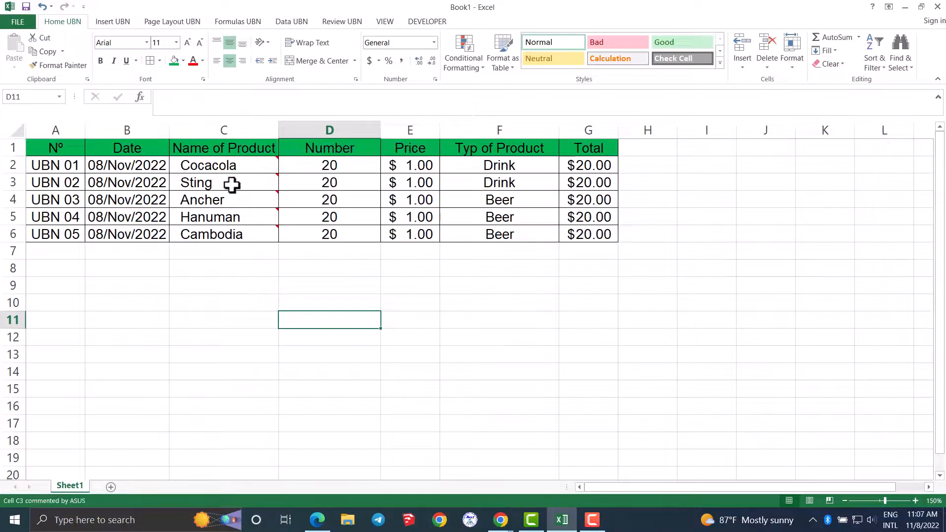
mouse_move(232, 201)
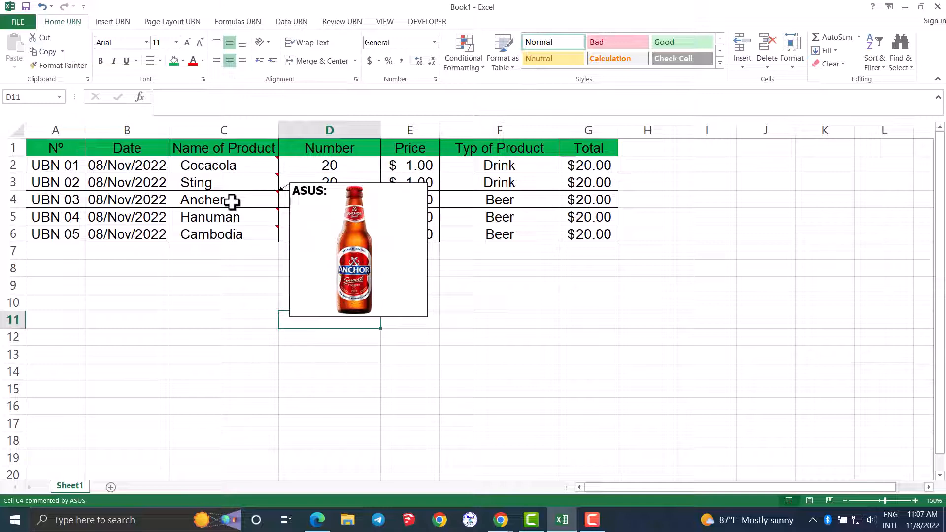
mouse_move(230, 235)
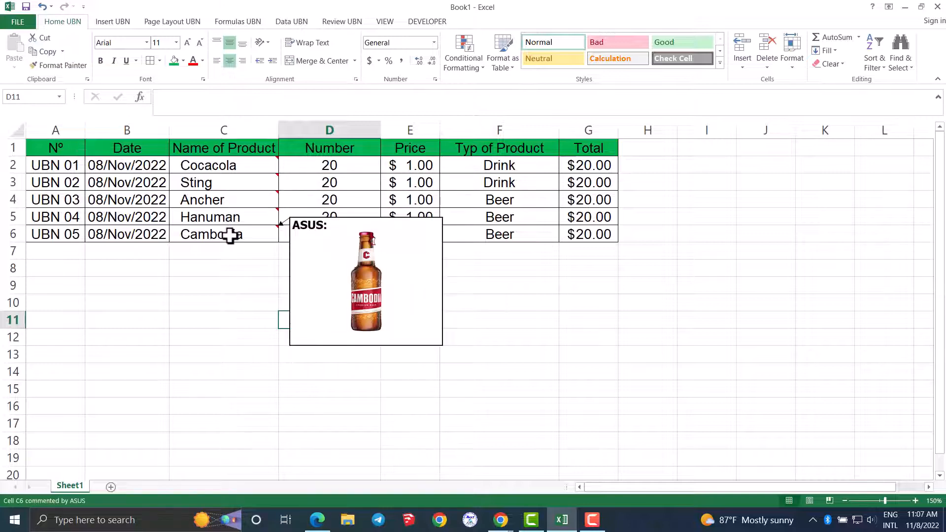
mouse_move(205, 189)
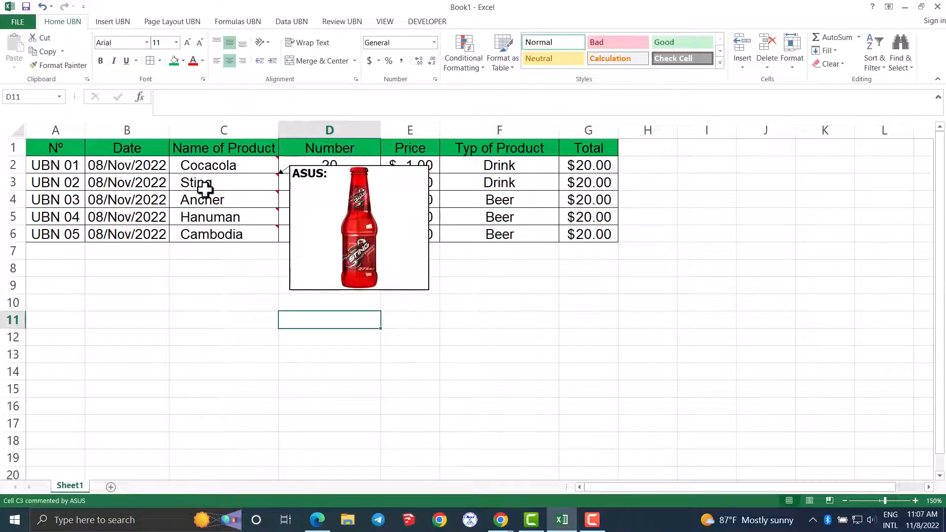